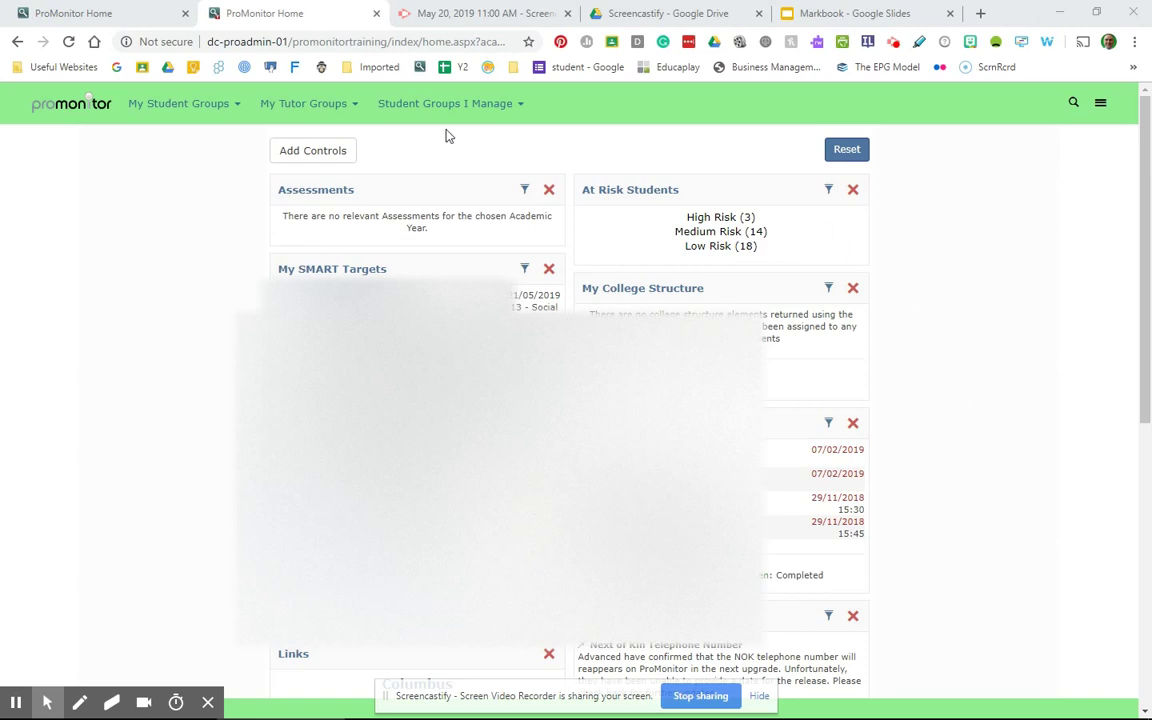
# - Open the DC303F018 (OCR L3 EXT DIP ICT) student group and go to the details of its linked course
pyautogui.click(174, 108)
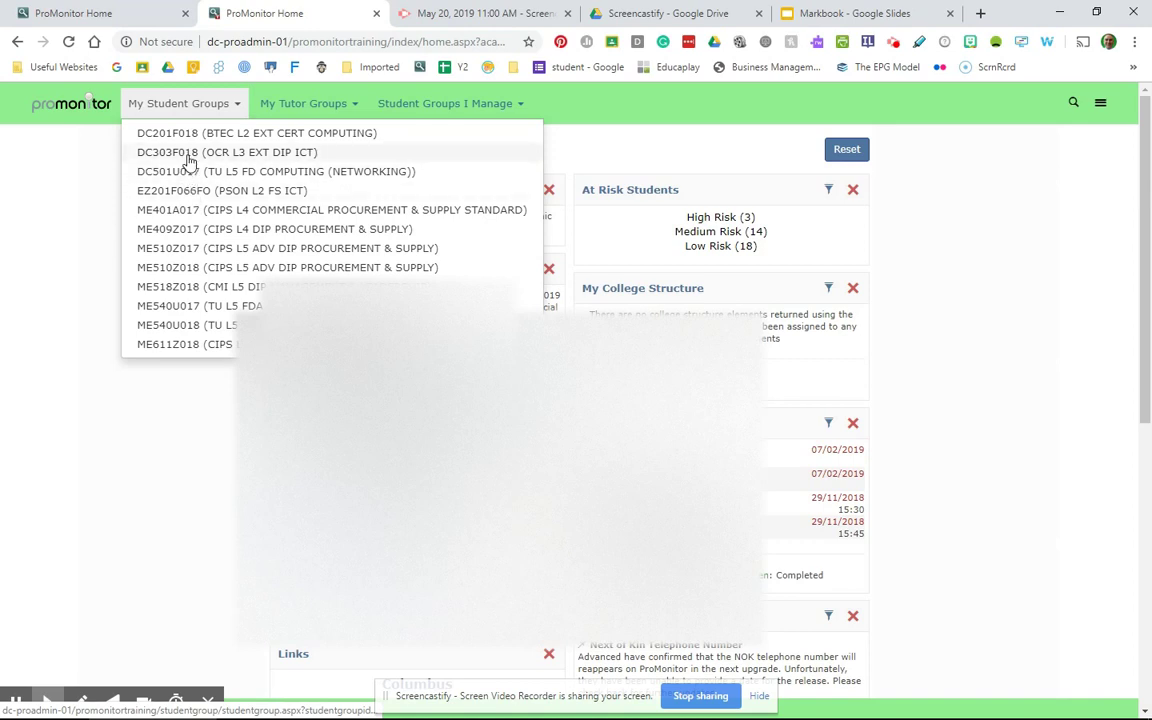
pyautogui.click(189, 158)
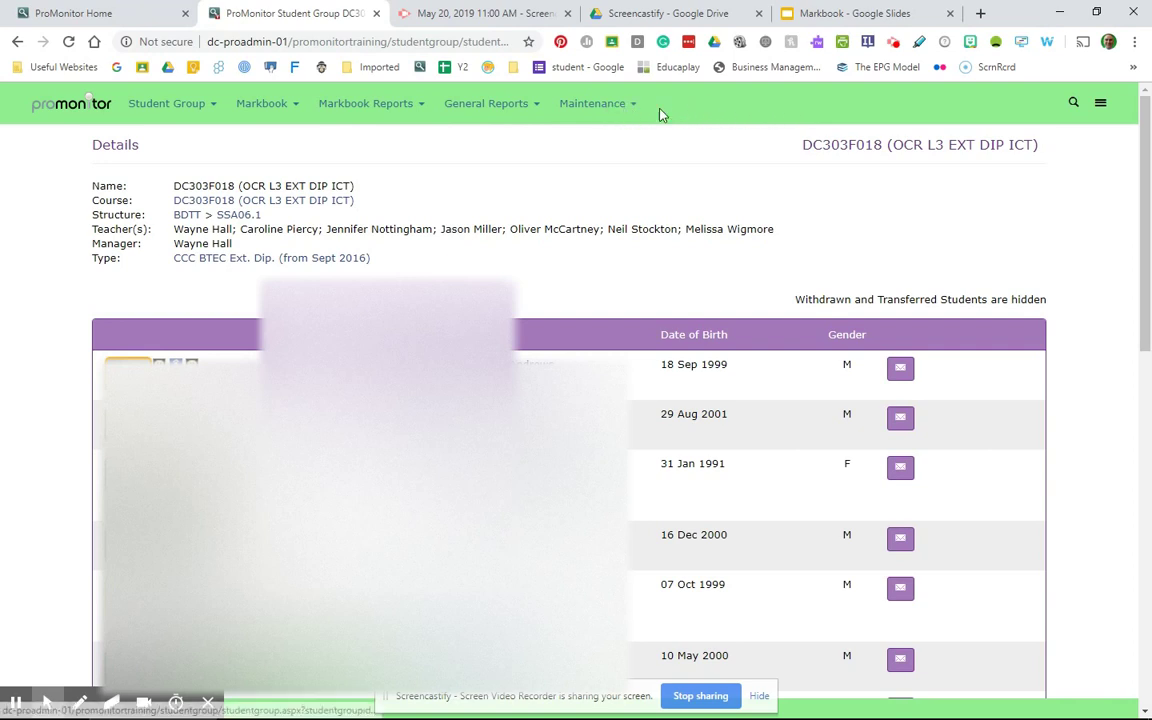
pyautogui.click(113, 16)
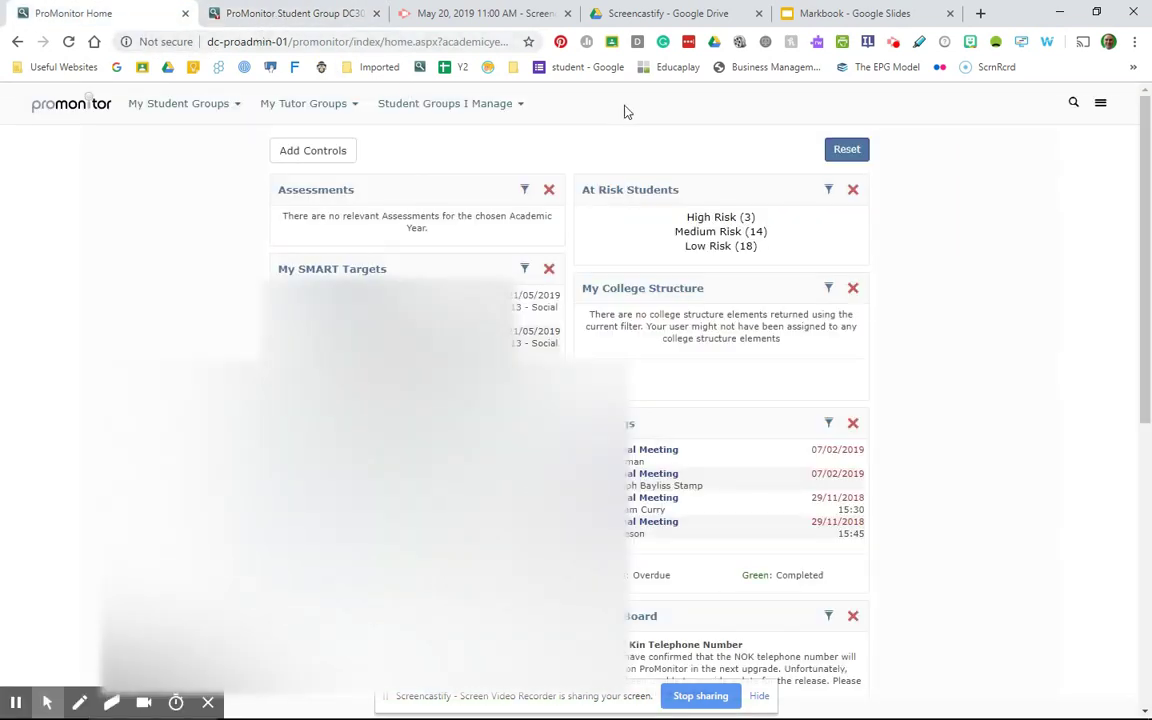
pyautogui.click(303, 15)
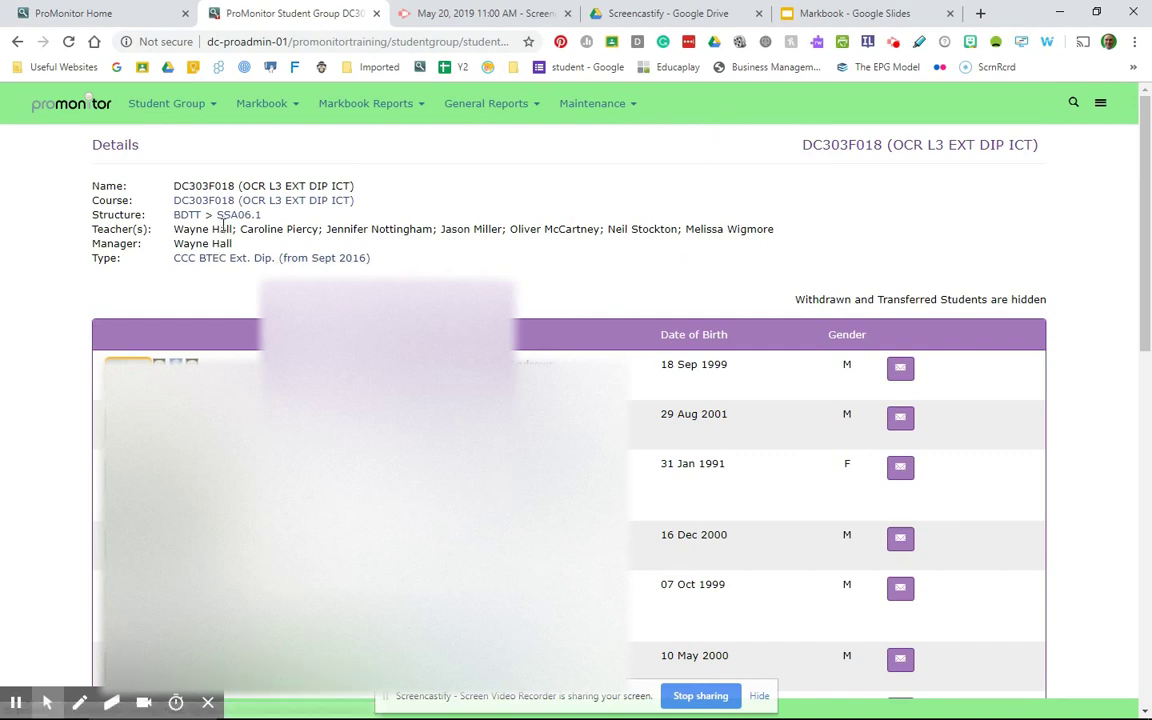
pyautogui.click(279, 203)
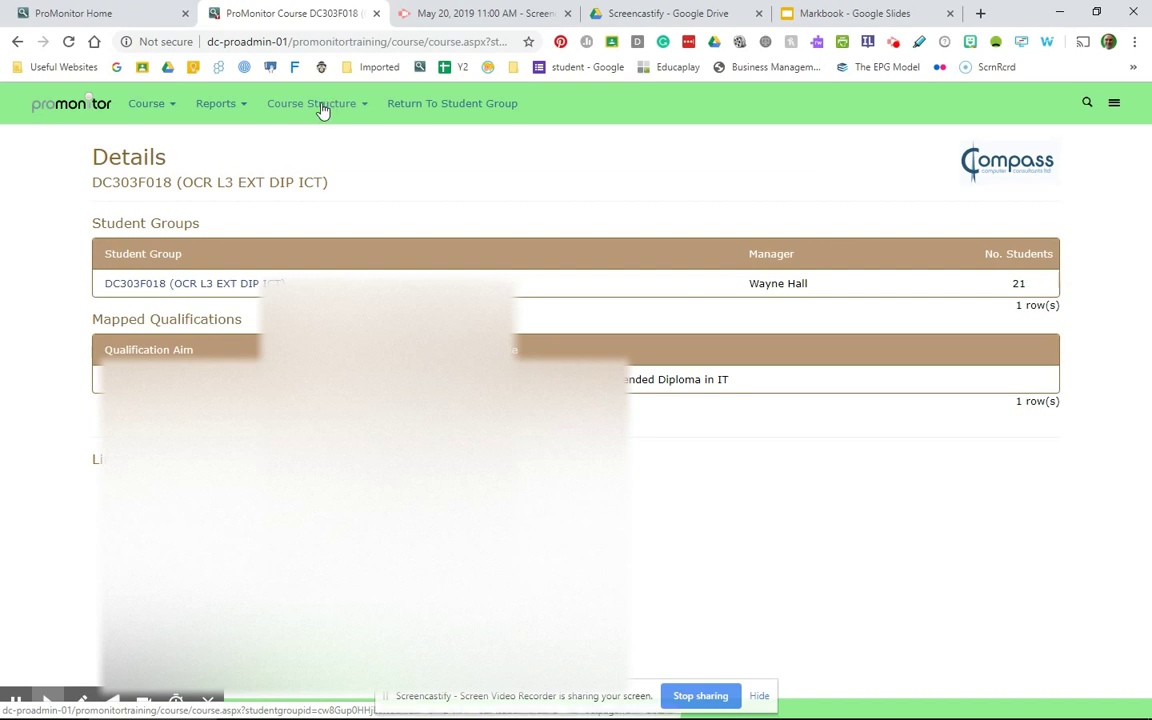
# - View the course structure and look through its list of units
pyautogui.click(321, 106)
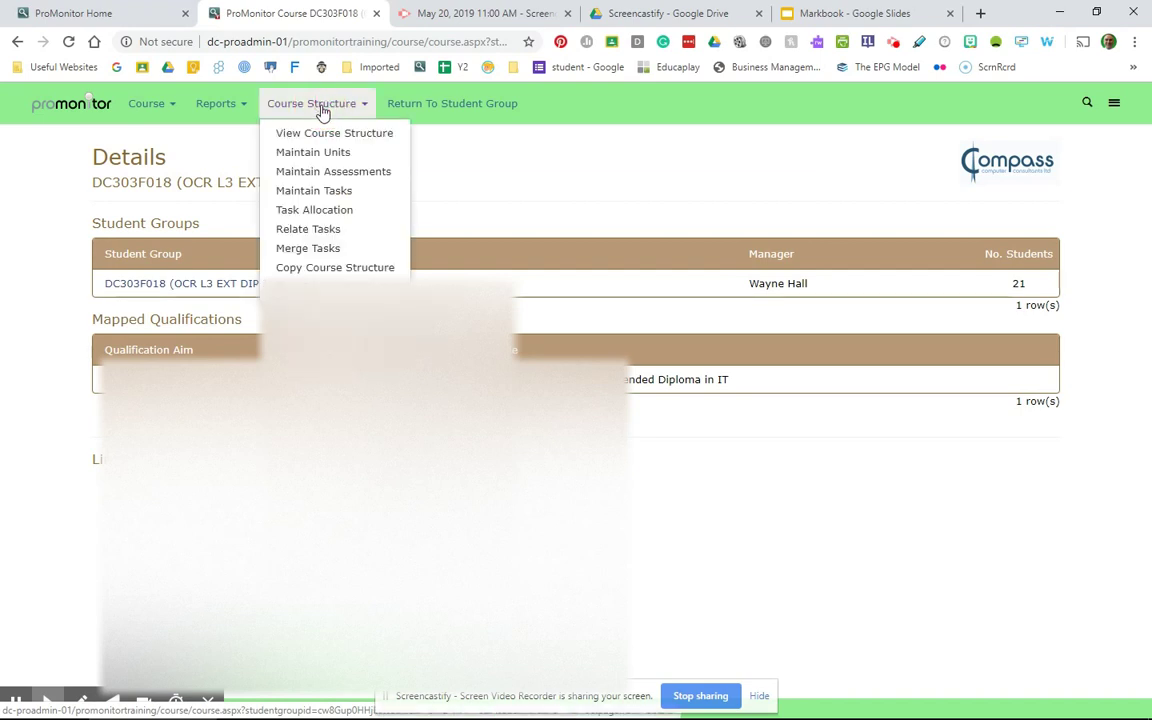
pyautogui.click(325, 139)
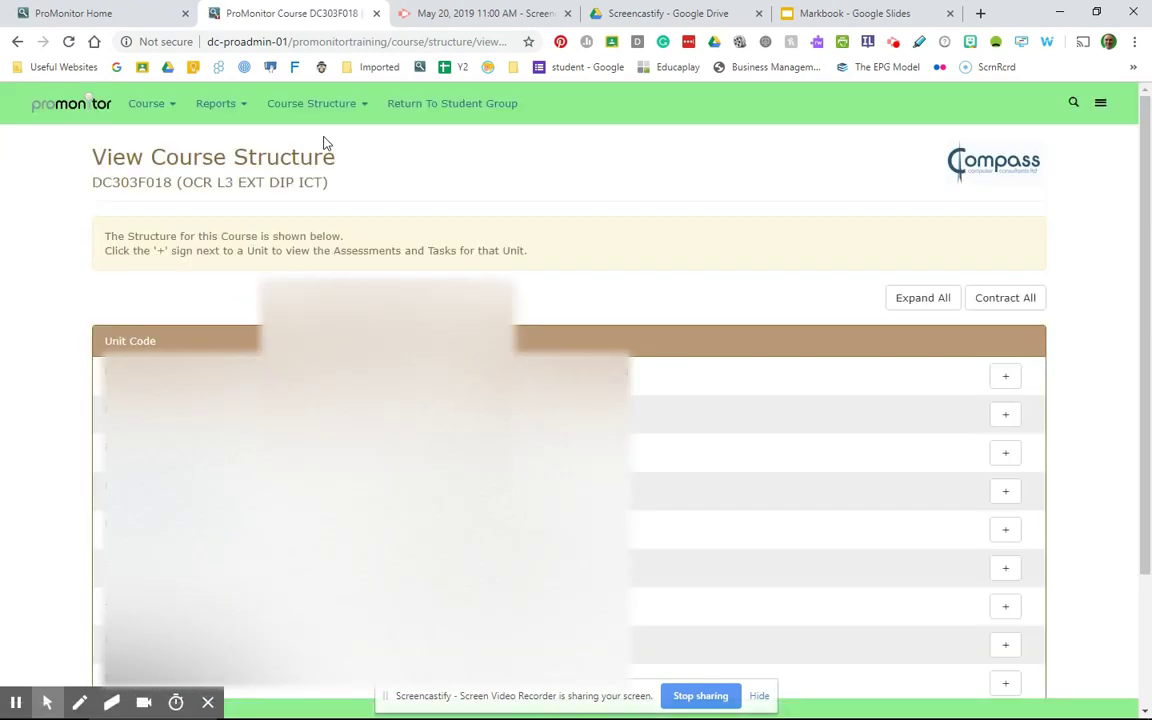
pyautogui.scroll(-3, 130, 340)
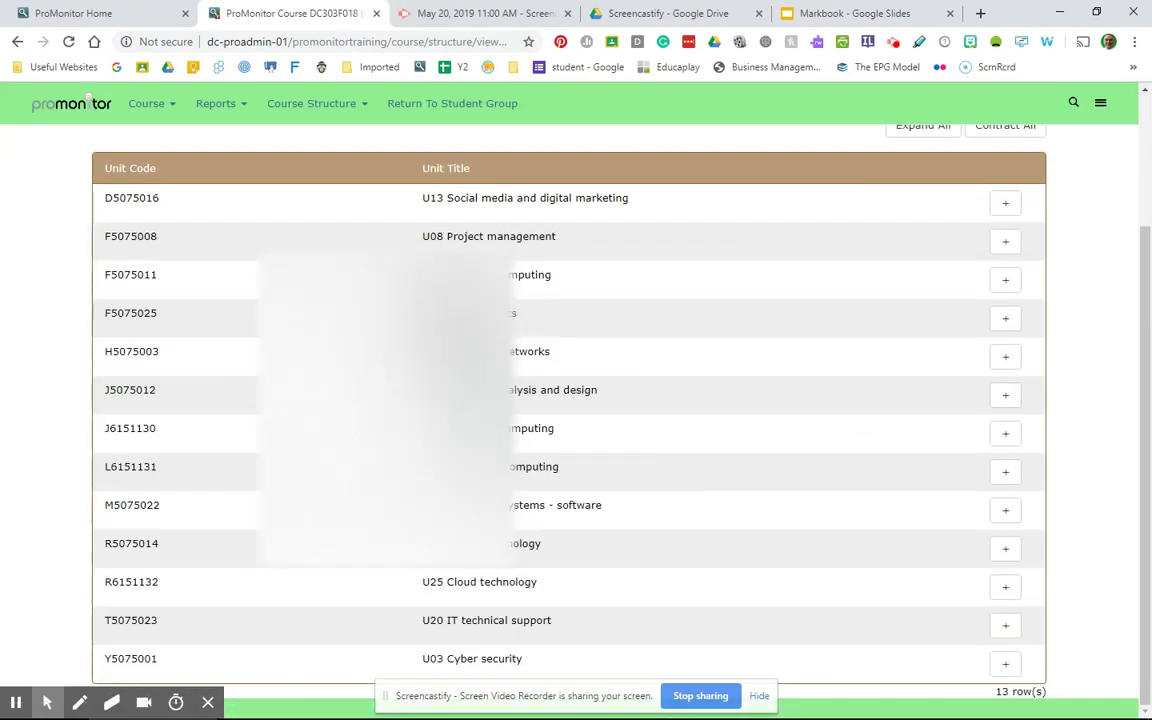
pyautogui.scroll(3, 368, 355)
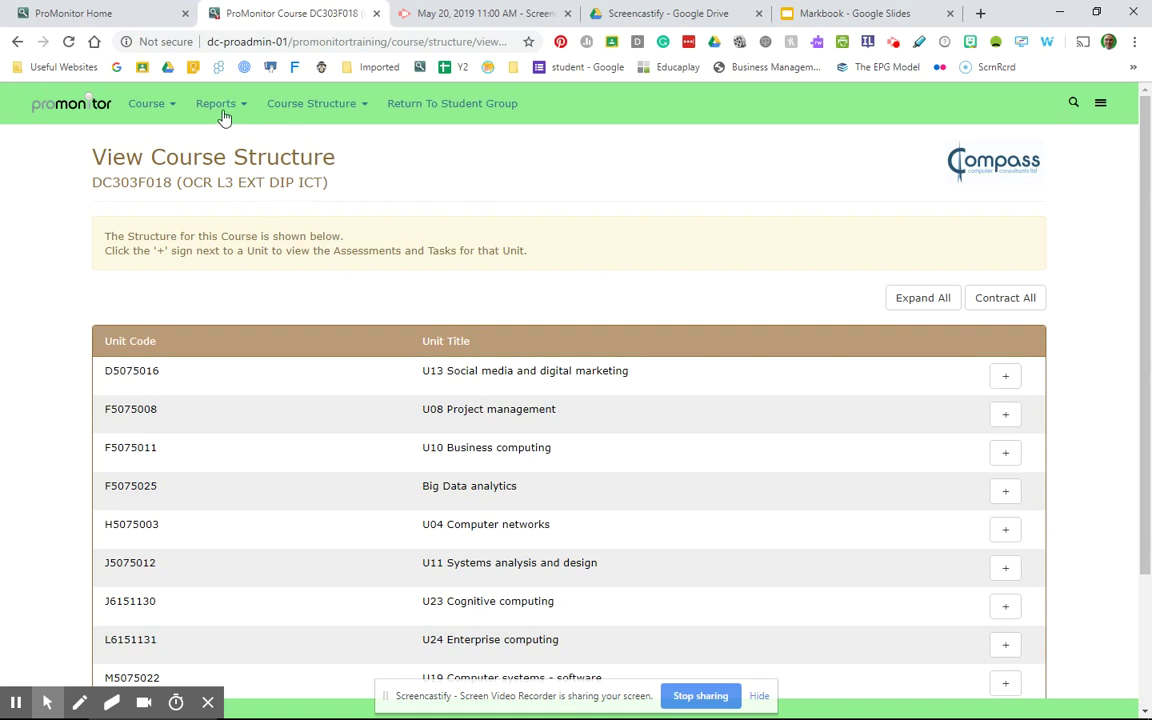
# - Open unit maintenance for the course and review the pool of available units
pyautogui.click(301, 106)
pyautogui.click(301, 106)
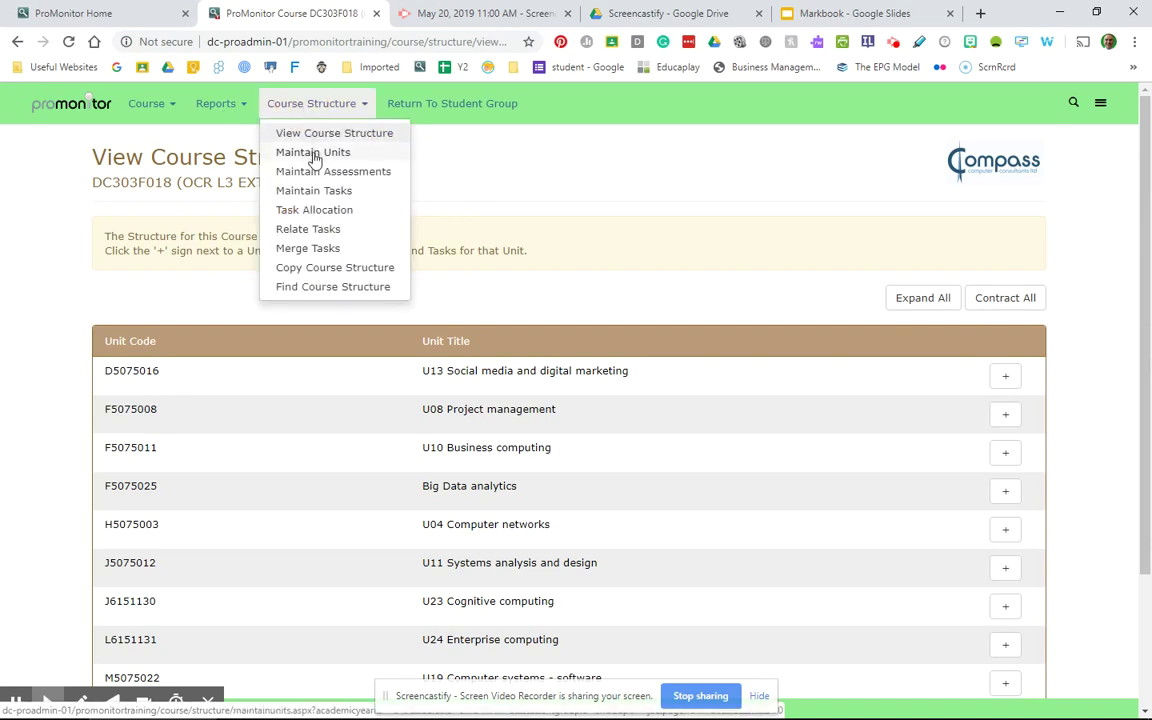
pyautogui.click(313, 154)
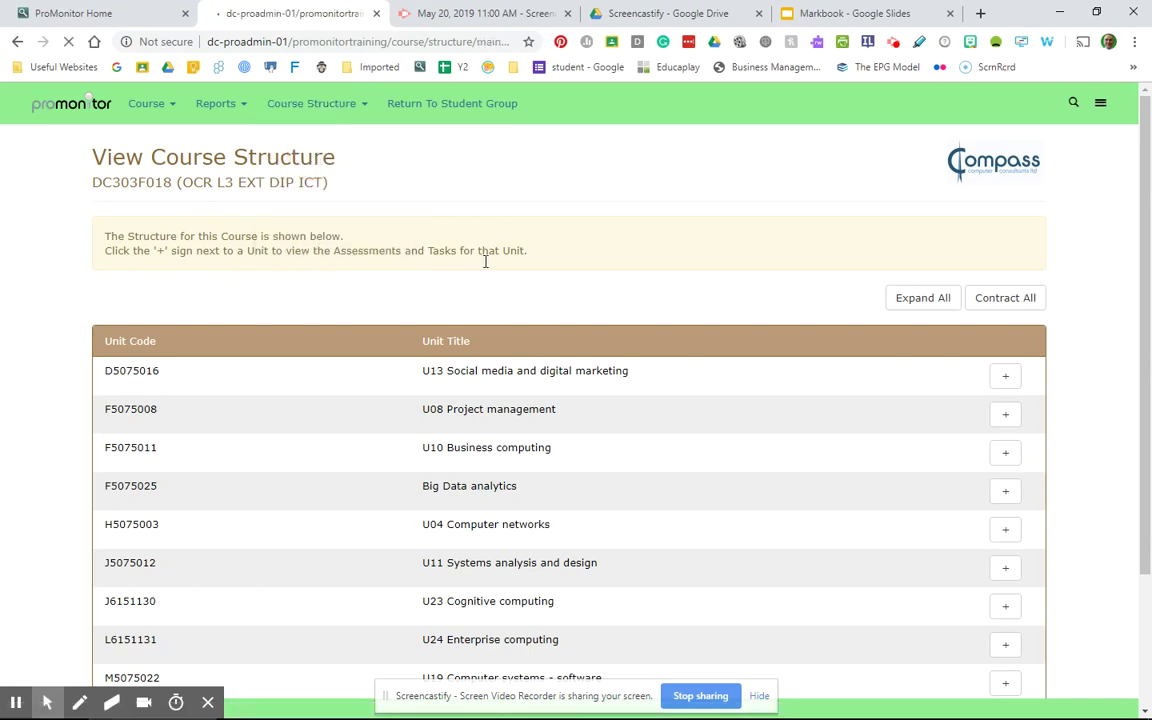
pyautogui.scroll(-6, 485, 266)
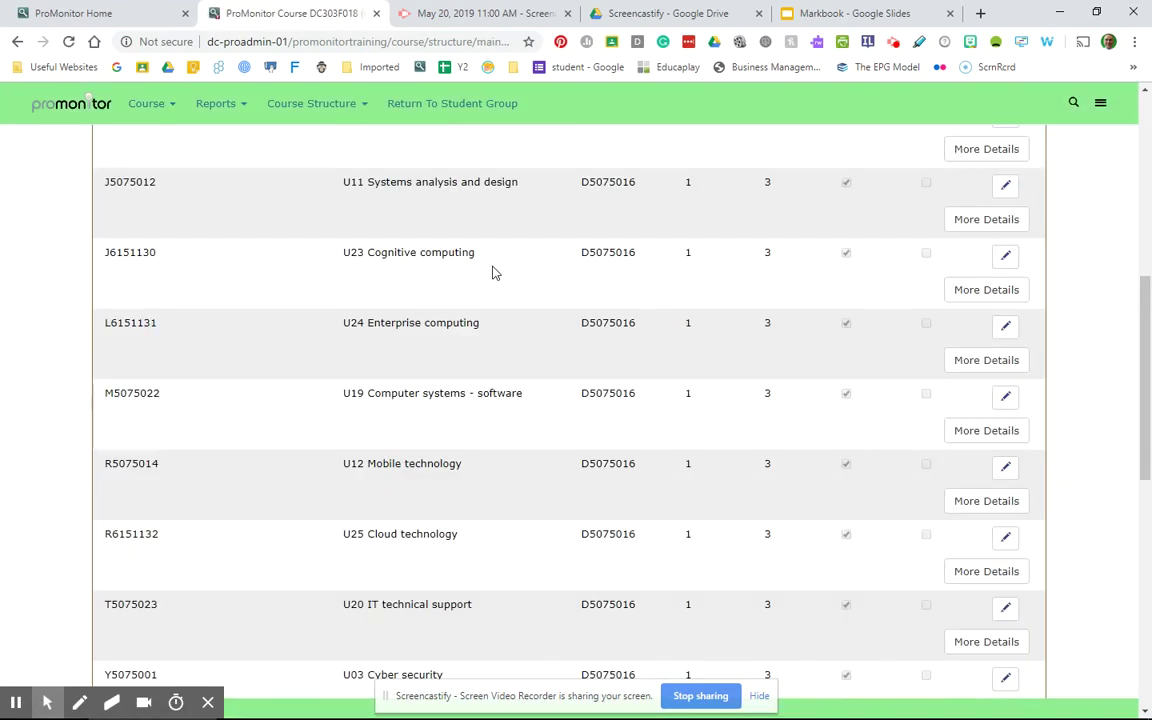
pyautogui.scroll(-5, 492, 272)
pyautogui.scroll(5, 492, 272)
pyautogui.scroll(-1, 492, 272)
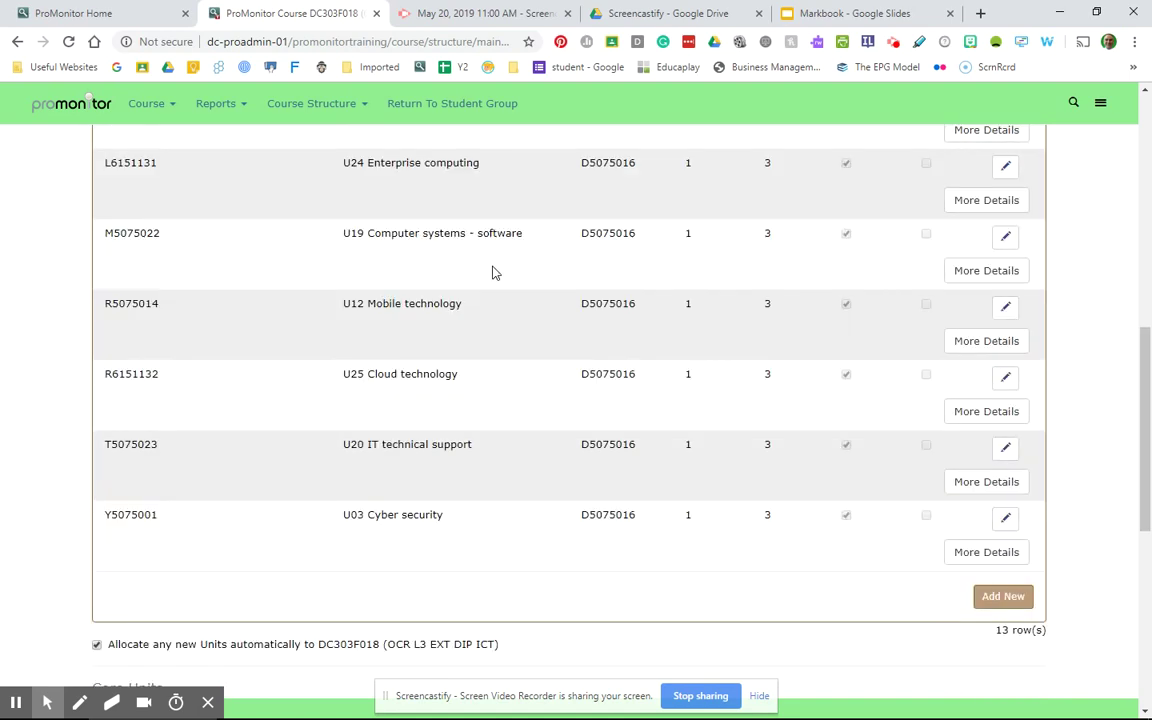
pyautogui.scroll(1, 492, 272)
pyautogui.scroll(-2, 492, 272)
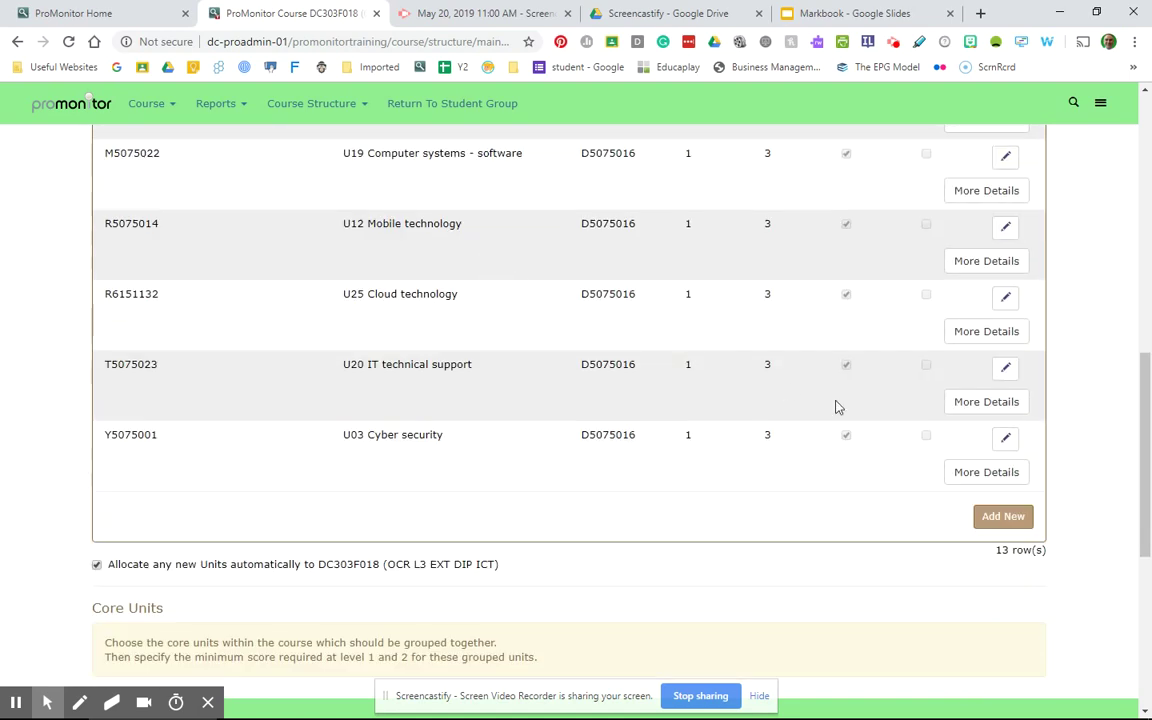
# - Look at the blank form for adding a new unit and close it without saving
pyautogui.click(1003, 519)
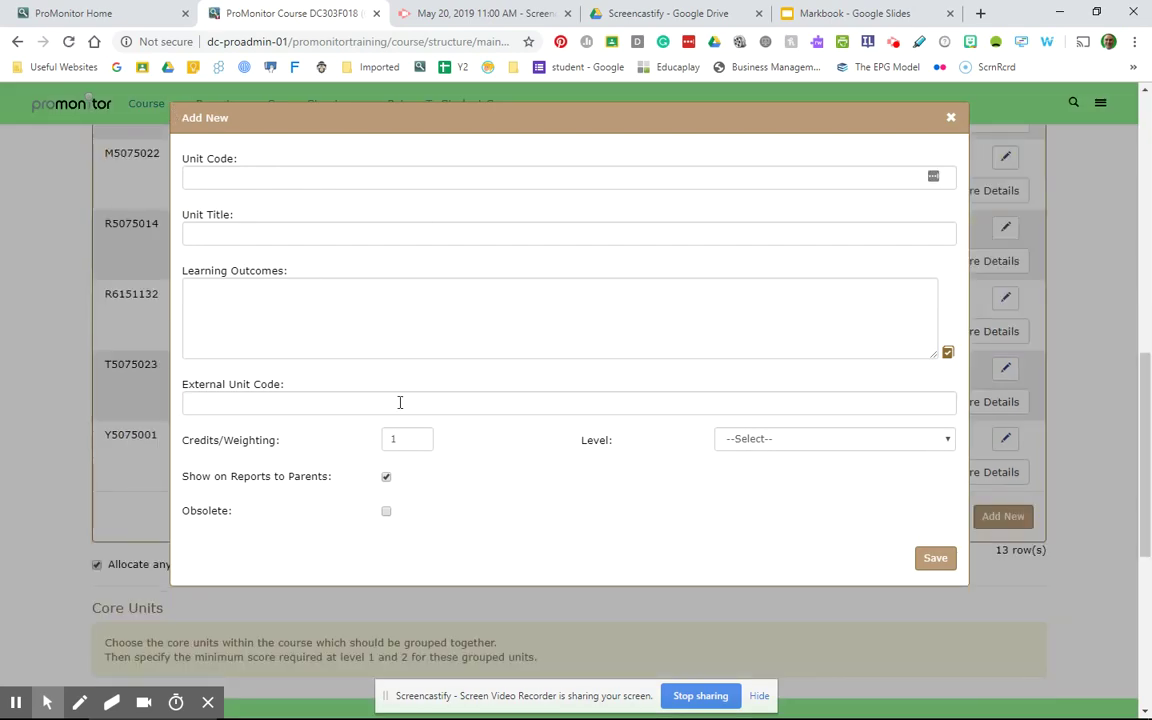
pyautogui.click(951, 121)
pyautogui.scroll(5, 518, 356)
pyautogui.scroll(4, 518, 356)
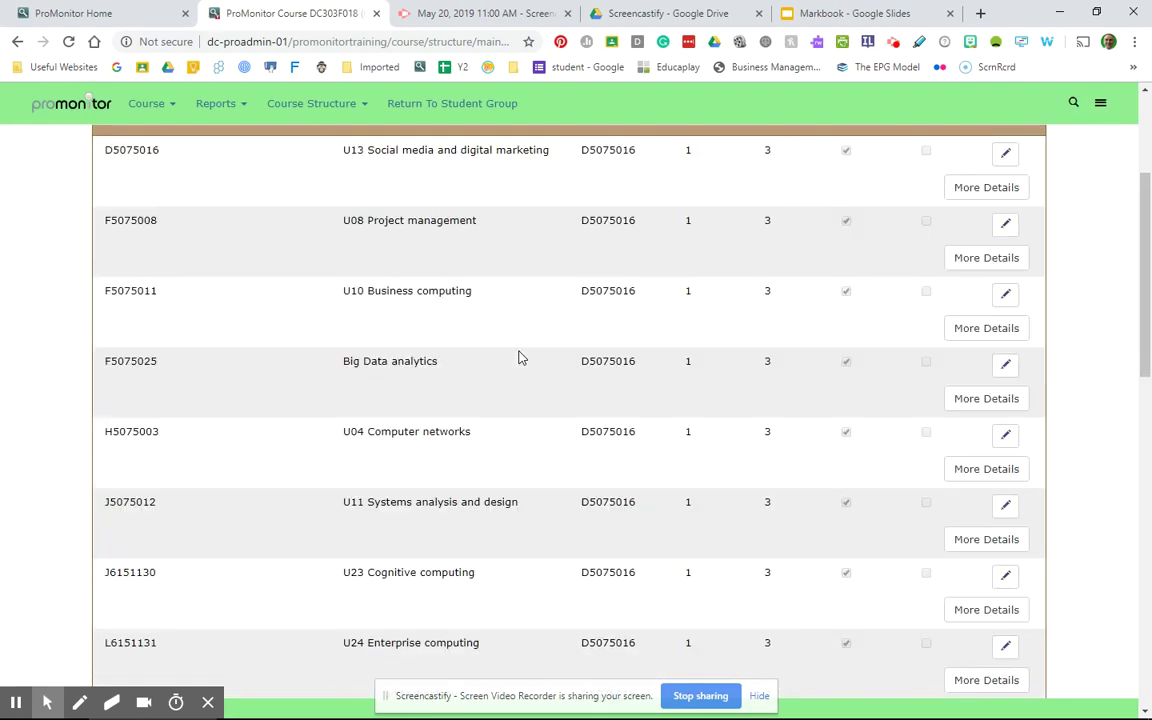
# - Open assessment maintenance for the course and select the unit Y5075001 - U03 Cyber security
pyautogui.click(296, 108)
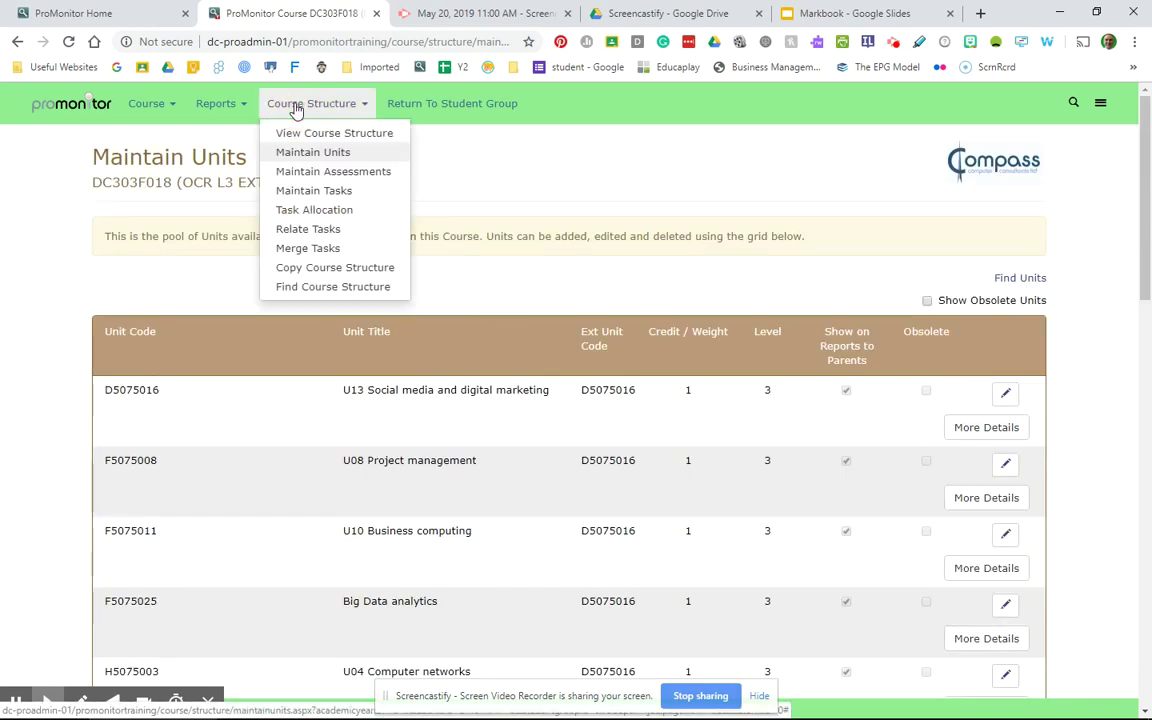
pyautogui.click(310, 174)
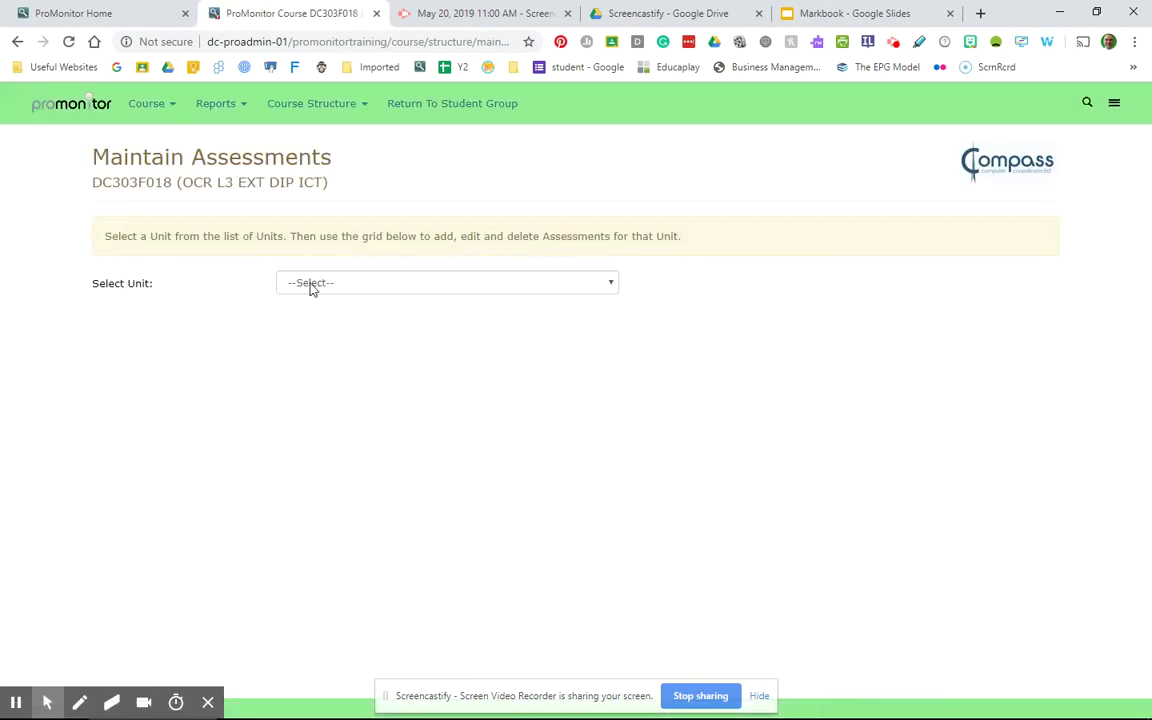
pyautogui.click(311, 284)
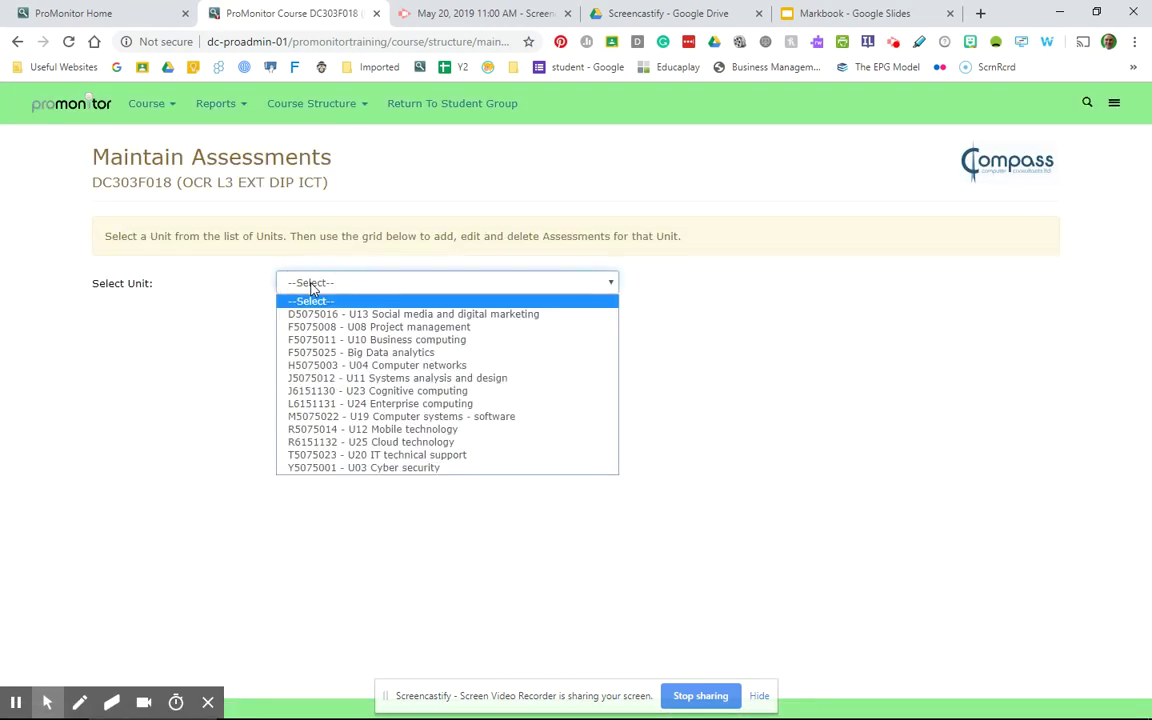
pyautogui.click(451, 468)
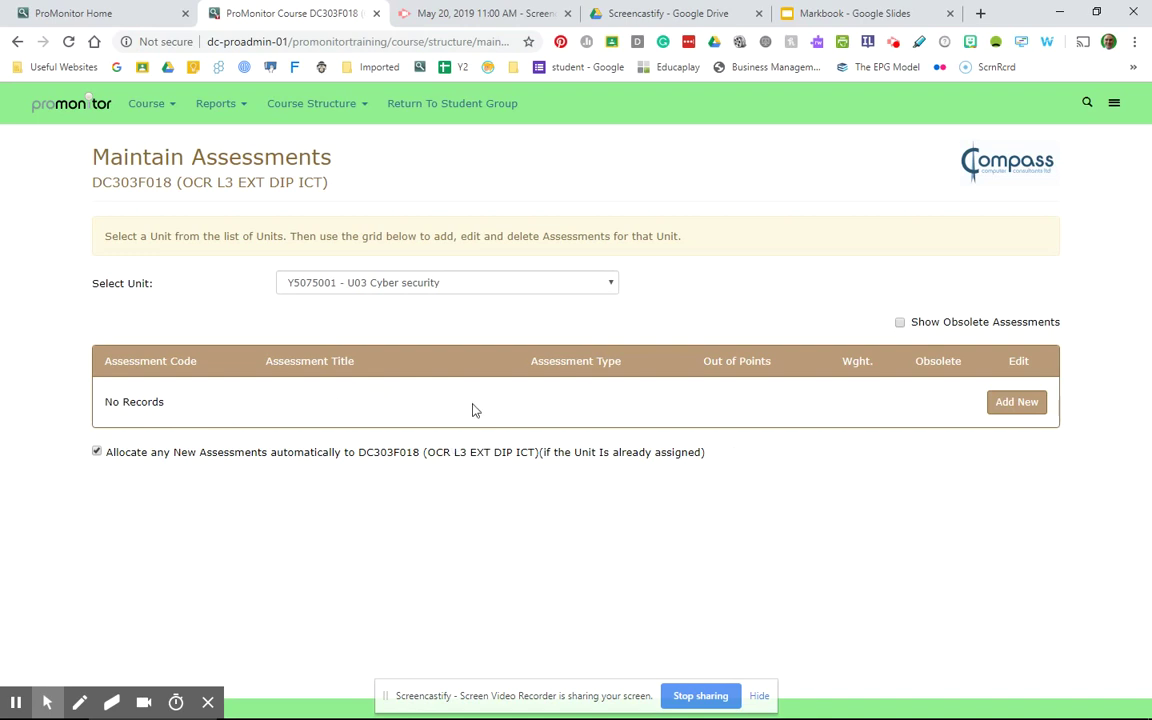
# - Add and save an assessment with code U3A1, title Testing and type Assignment for the Cyber security unit
pyautogui.click(1014, 404)
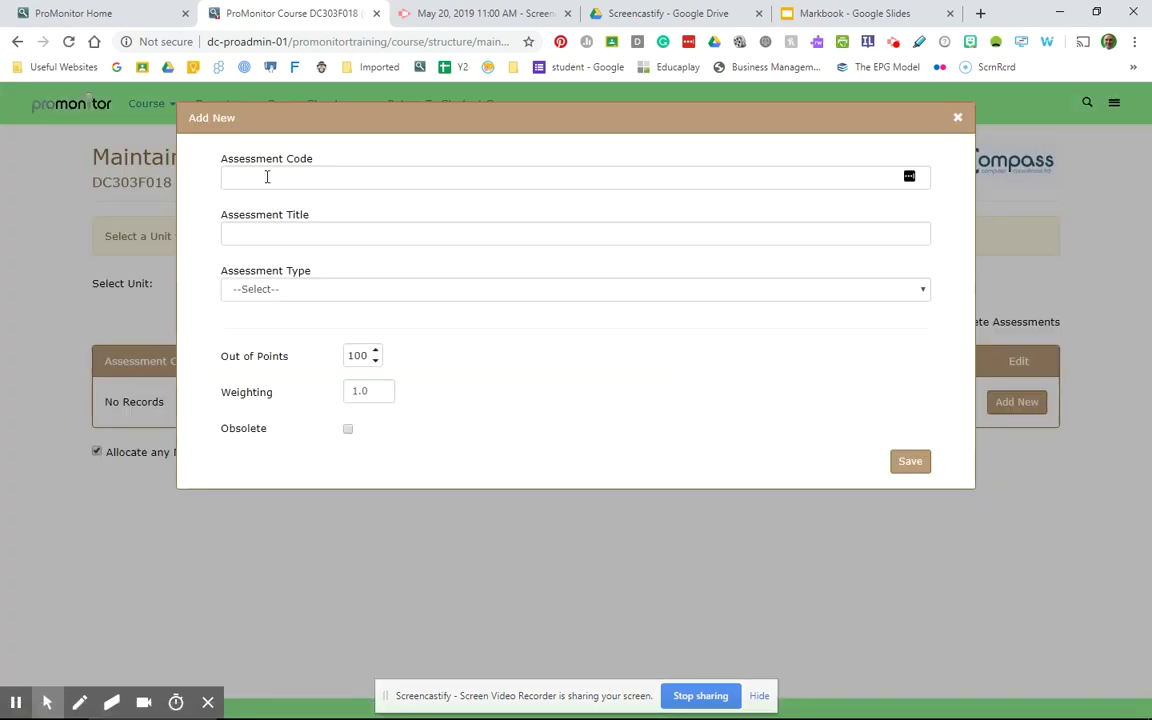
pyautogui.click(267, 177)
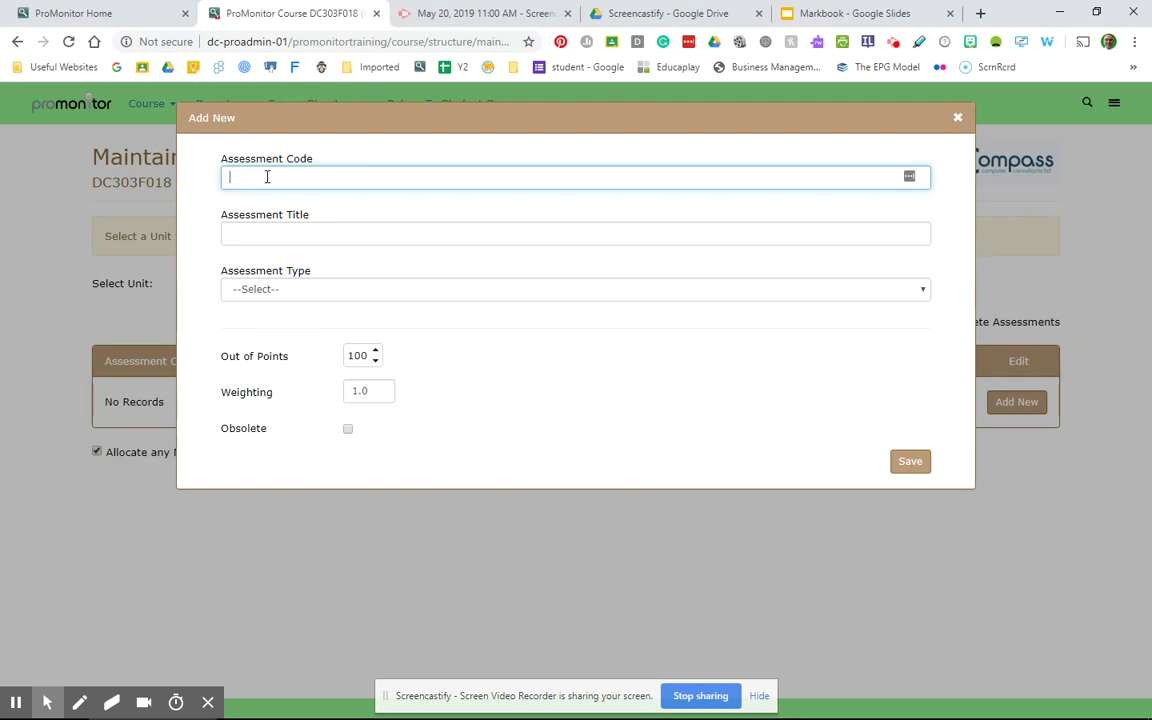
pyautogui.write('A1')
pyautogui.click(285, 237)
pyautogui.write('Testing')
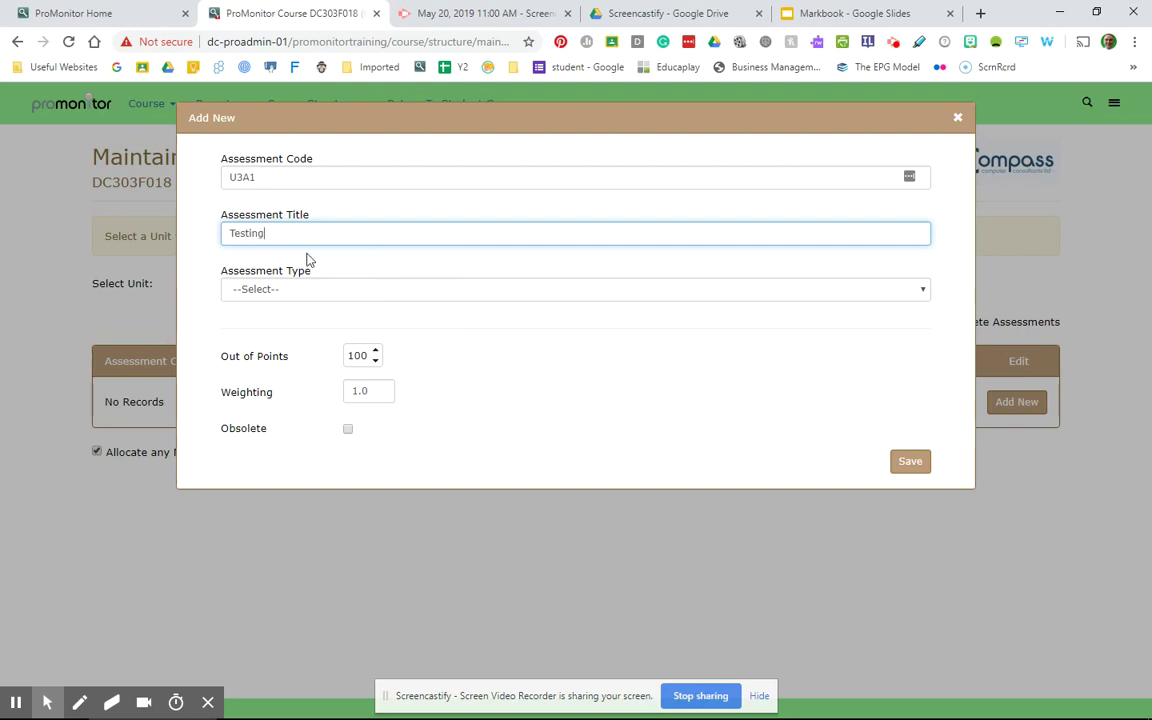
pyautogui.click(333, 291)
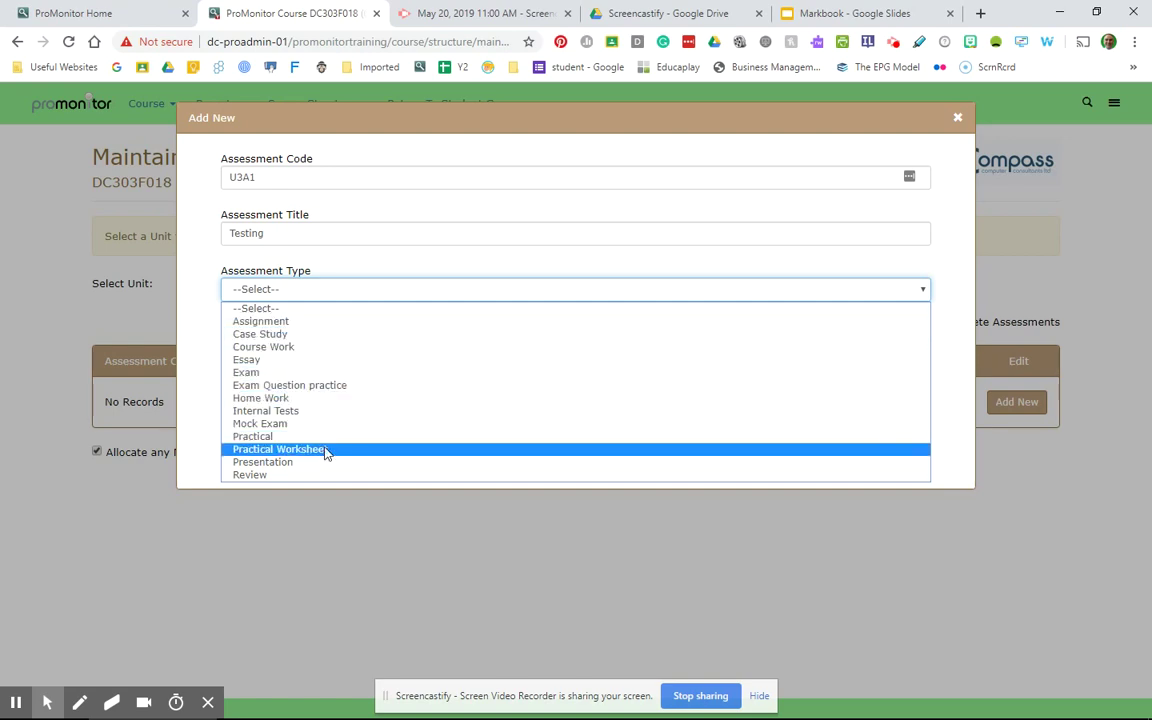
pyautogui.click(320, 327)
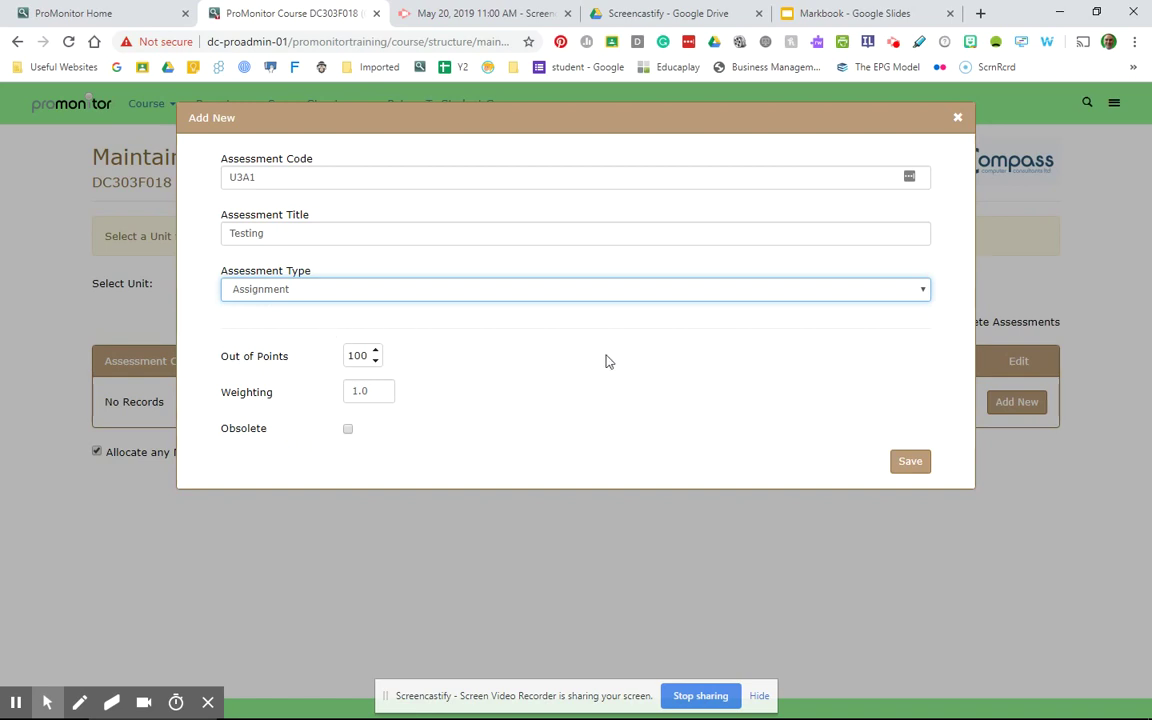
pyautogui.click(905, 464)
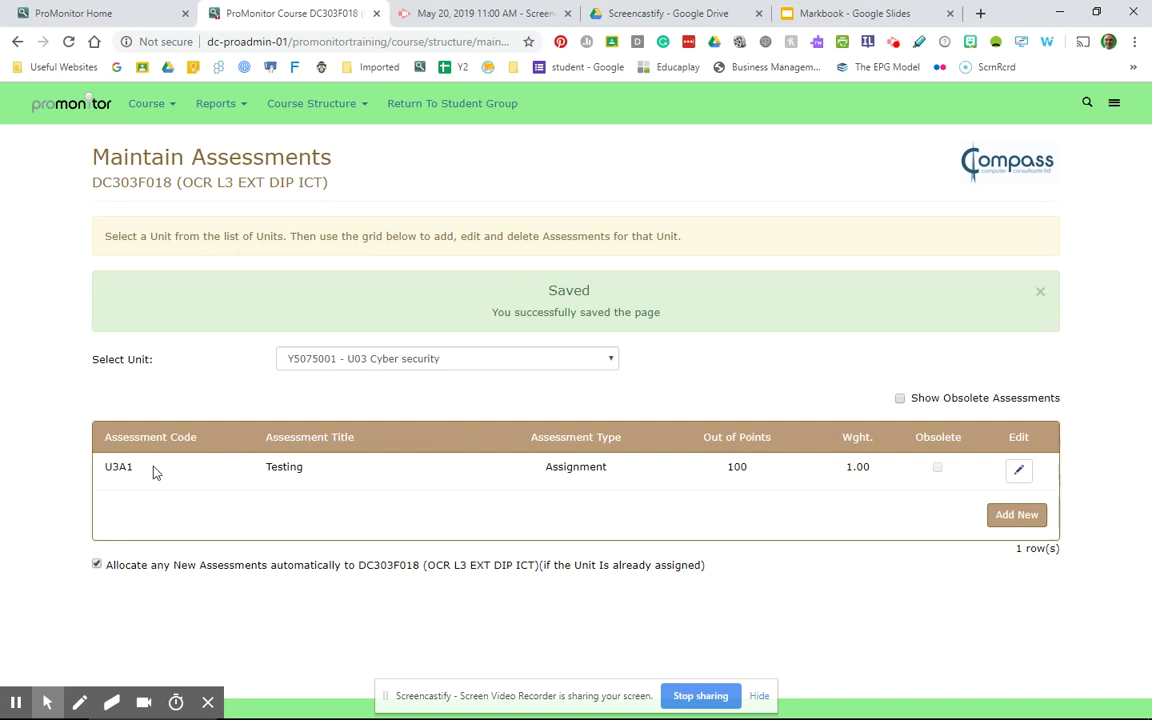
# - Add and save a second assessment with code U3A2, title Repair and type Assignment
pyautogui.click(1020, 516)
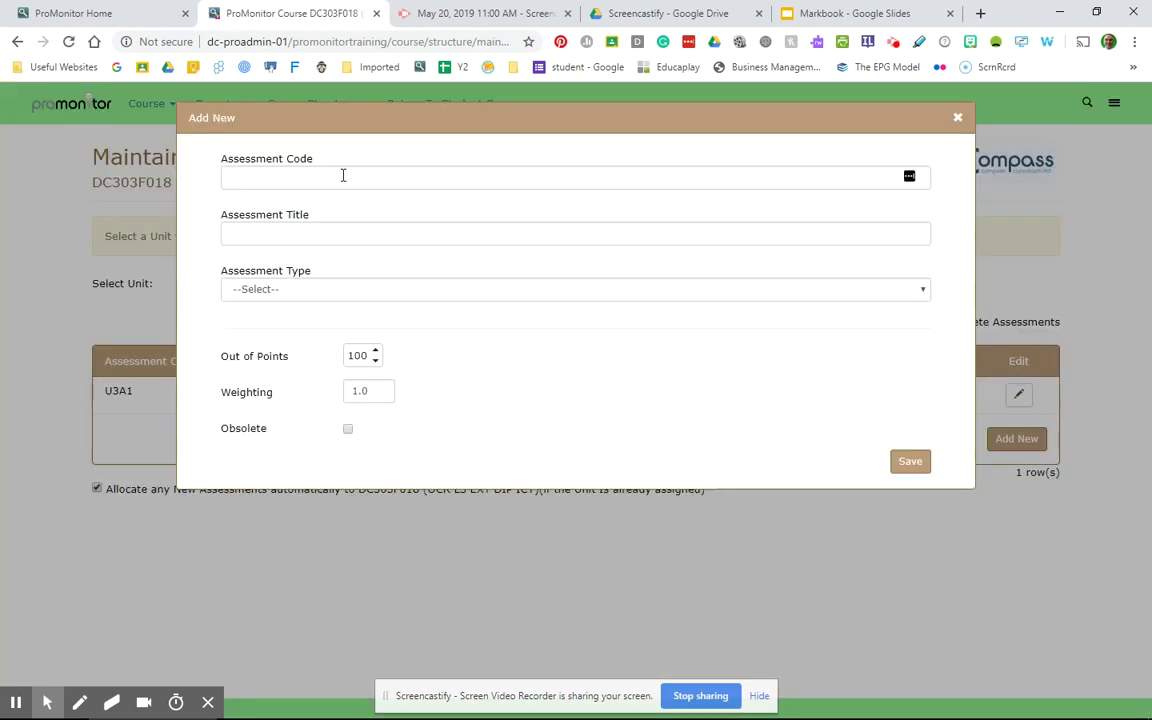
pyautogui.click(343, 175)
pyautogui.write('U3')
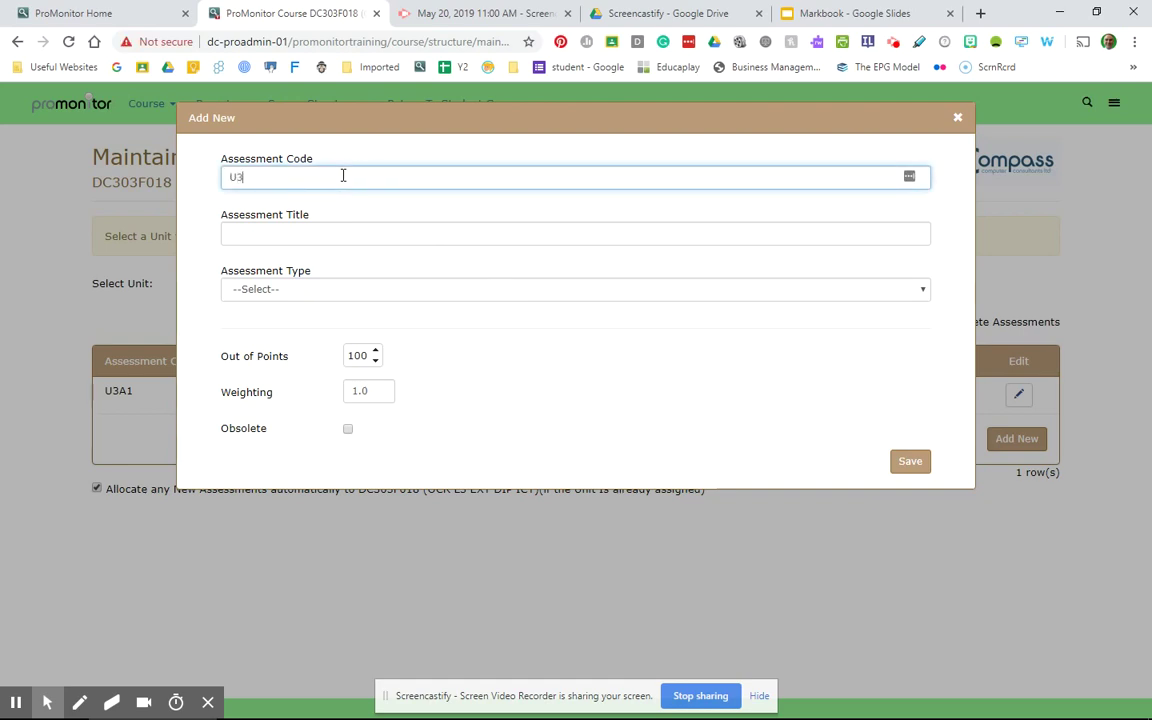
pyautogui.write('A2')
pyautogui.click(332, 232)
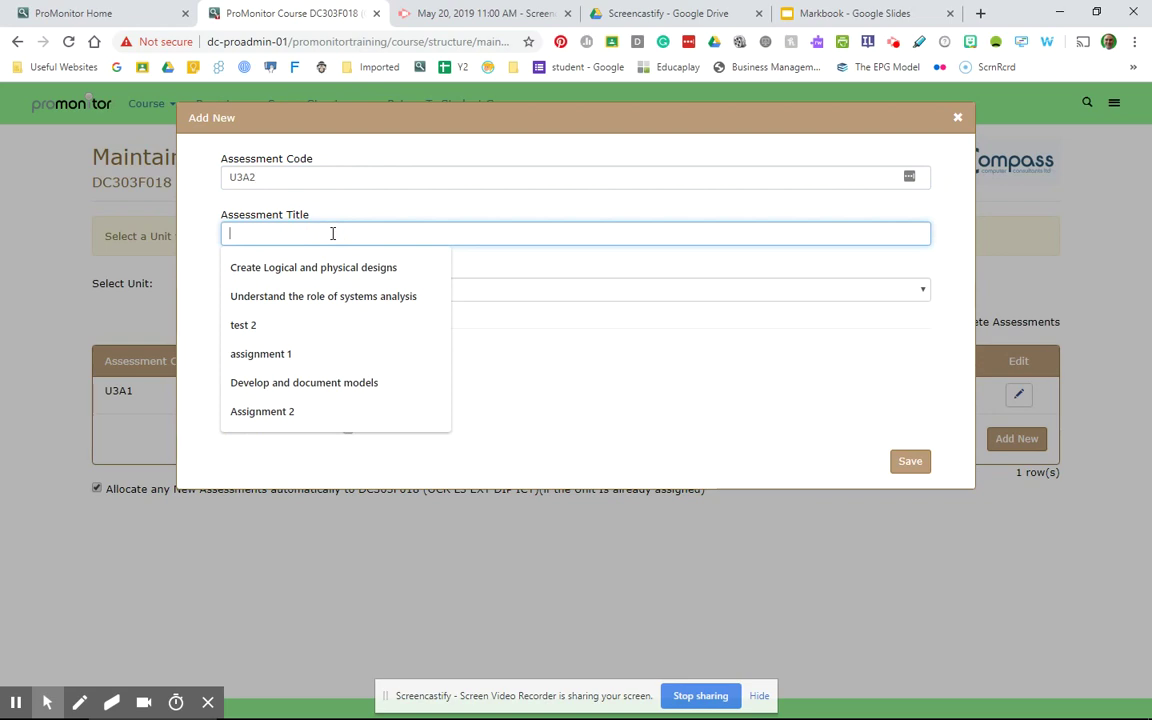
pyautogui.write('Repair')
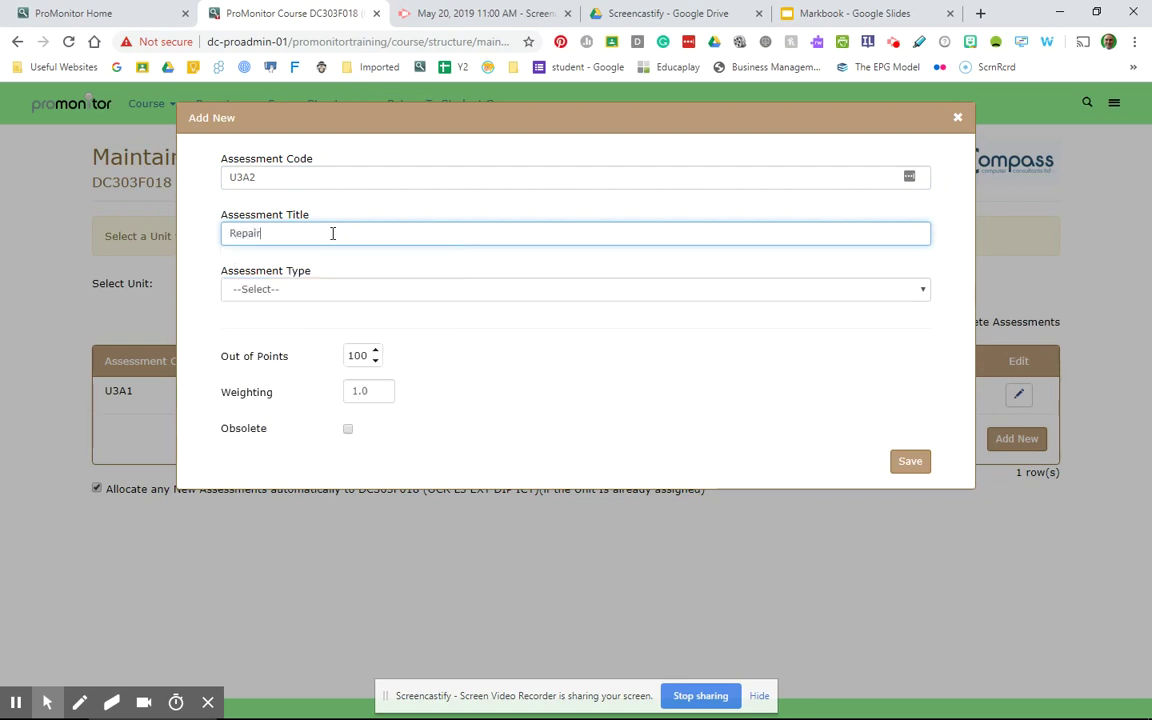
pyautogui.click(360, 290)
pyautogui.click(335, 322)
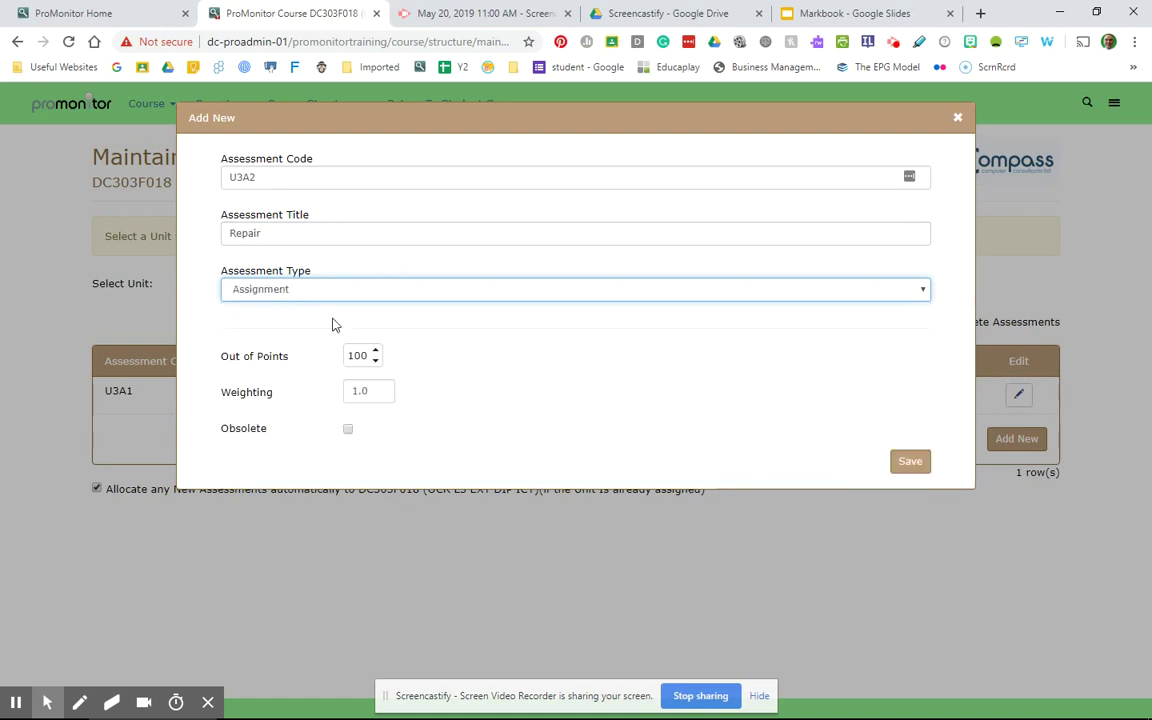
pyautogui.click(913, 464)
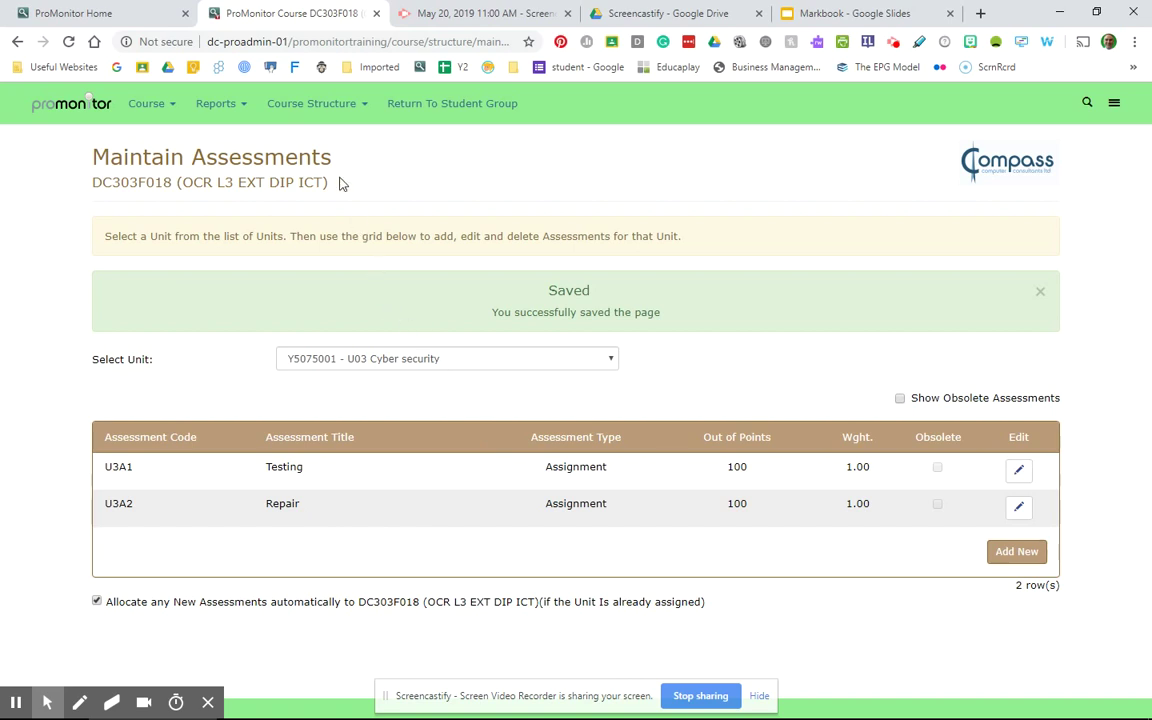
# - Open task maintenance for the Cyber security unit and auto-populate tasks with prefix P, range 1 to 4
pyautogui.click(314, 111)
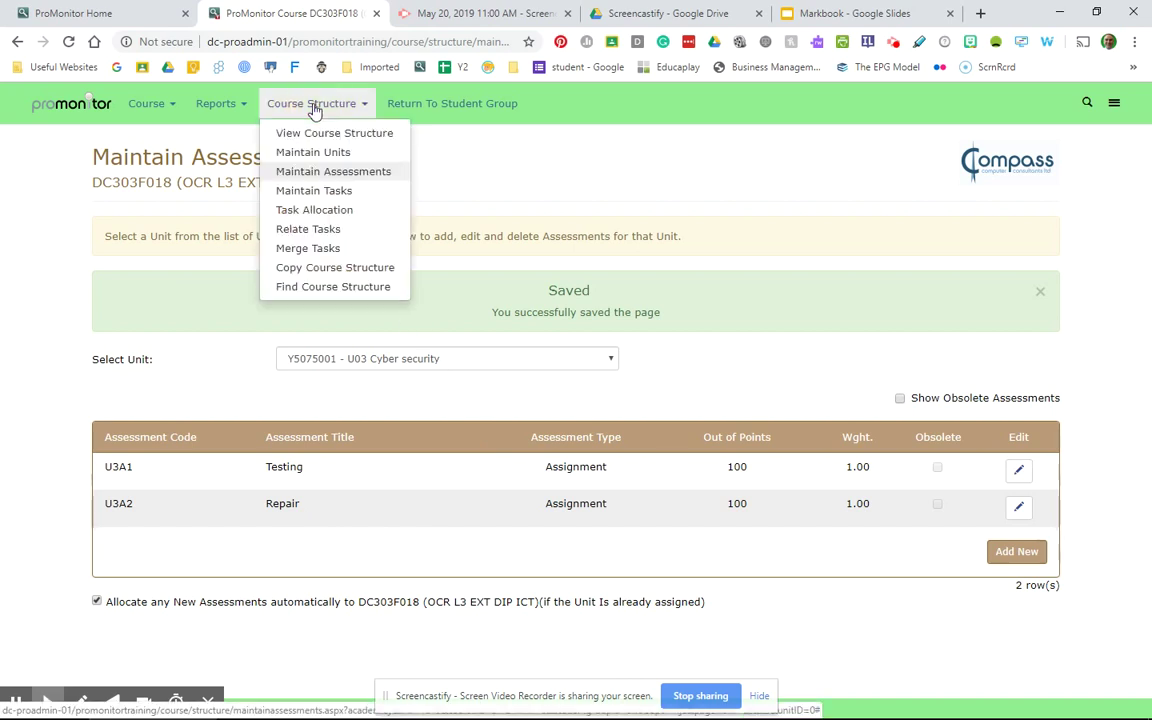
pyautogui.click(316, 191)
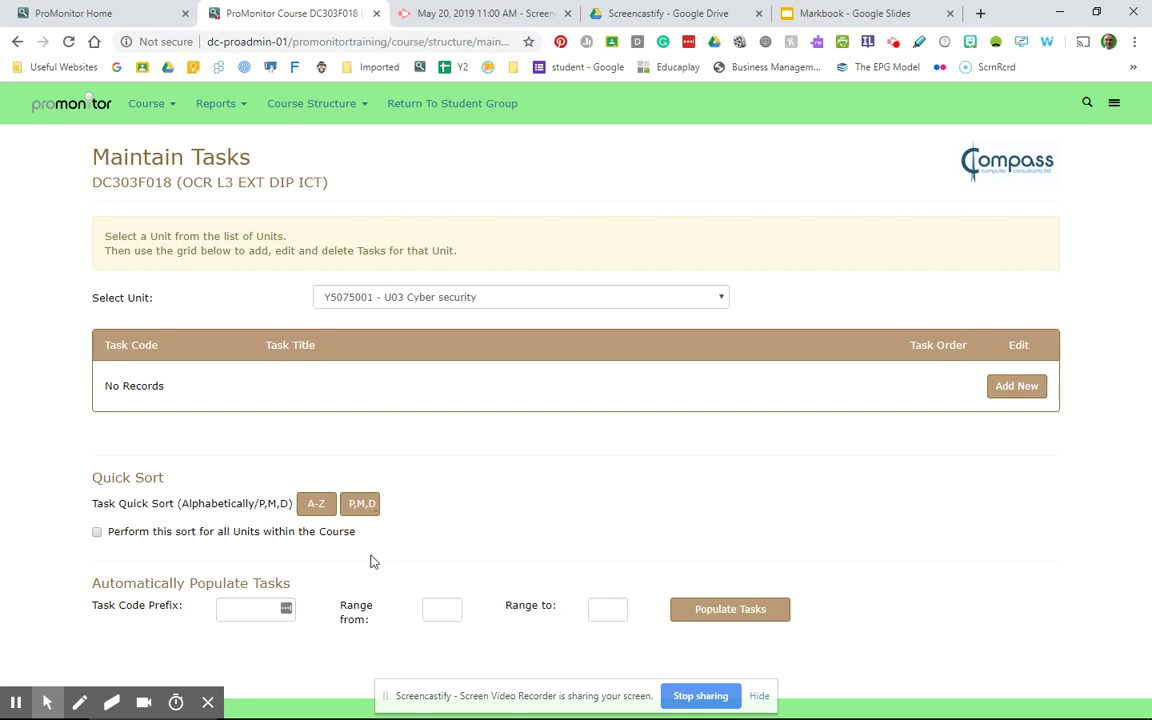
pyautogui.click(233, 608)
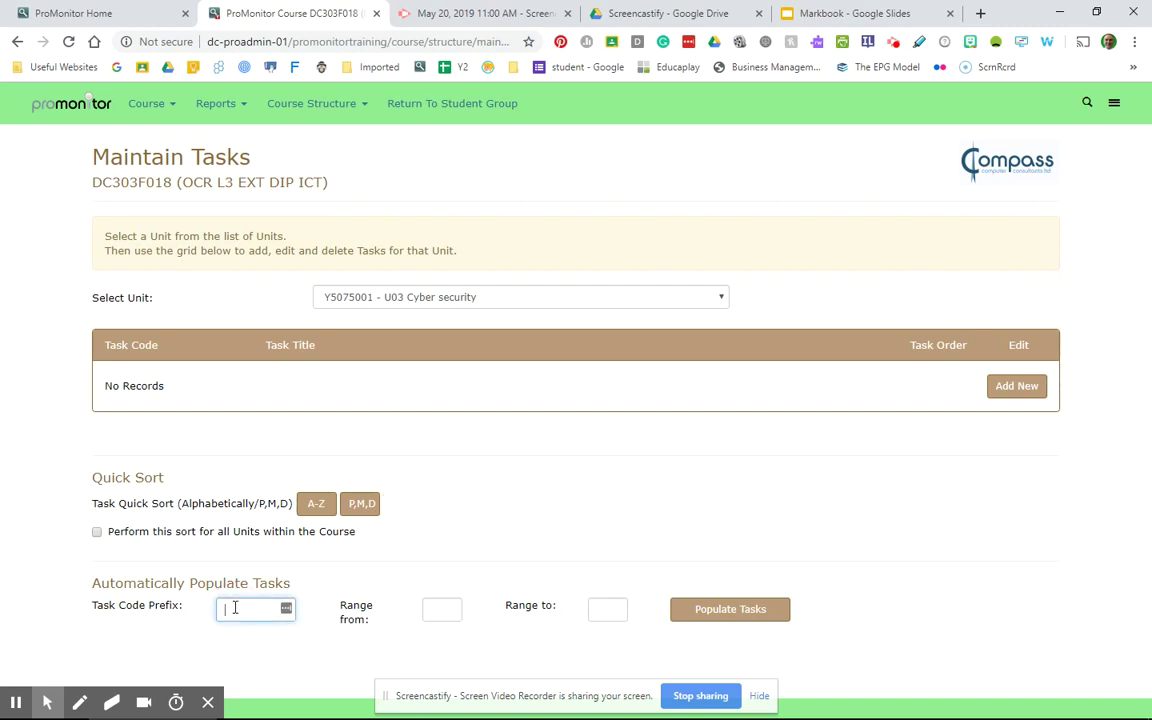
pyautogui.write('P')
pyautogui.click(445, 609)
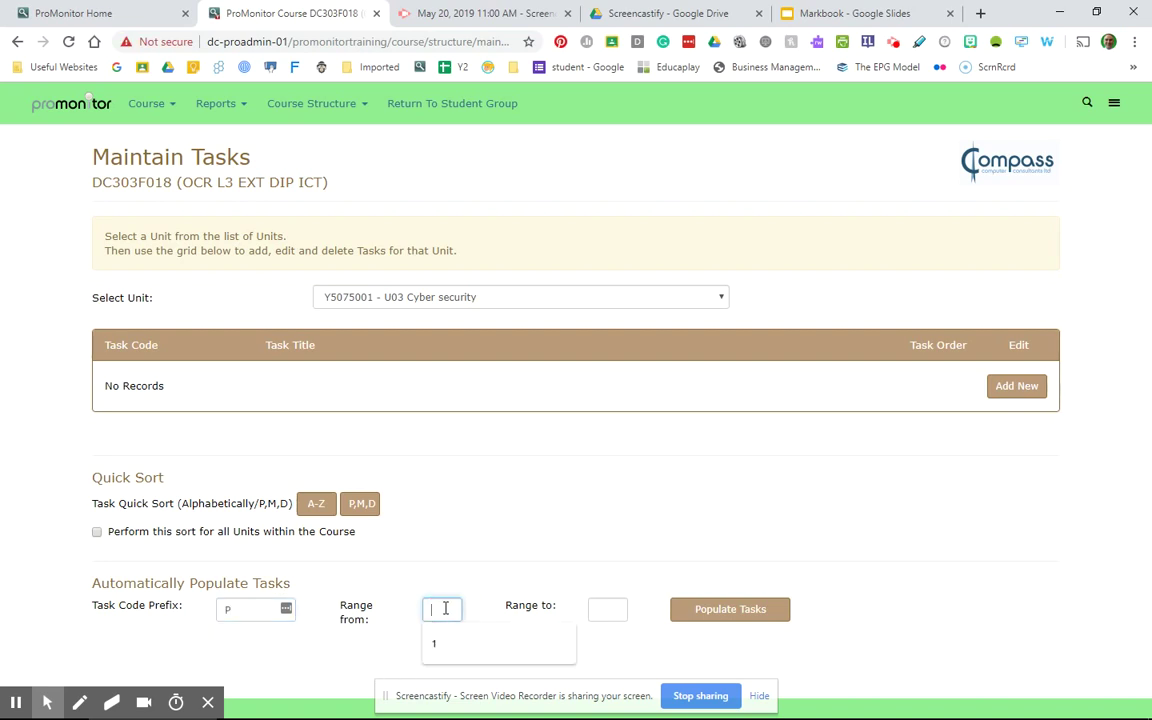
pyautogui.click(609, 609)
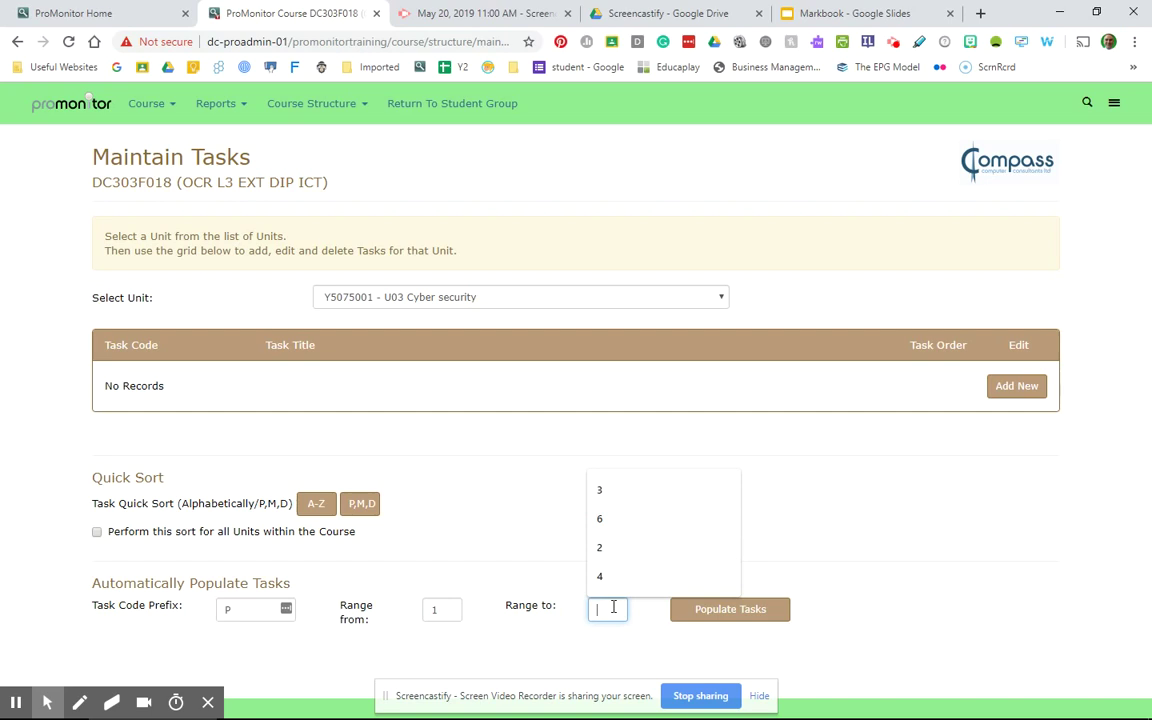
pyautogui.write('4')
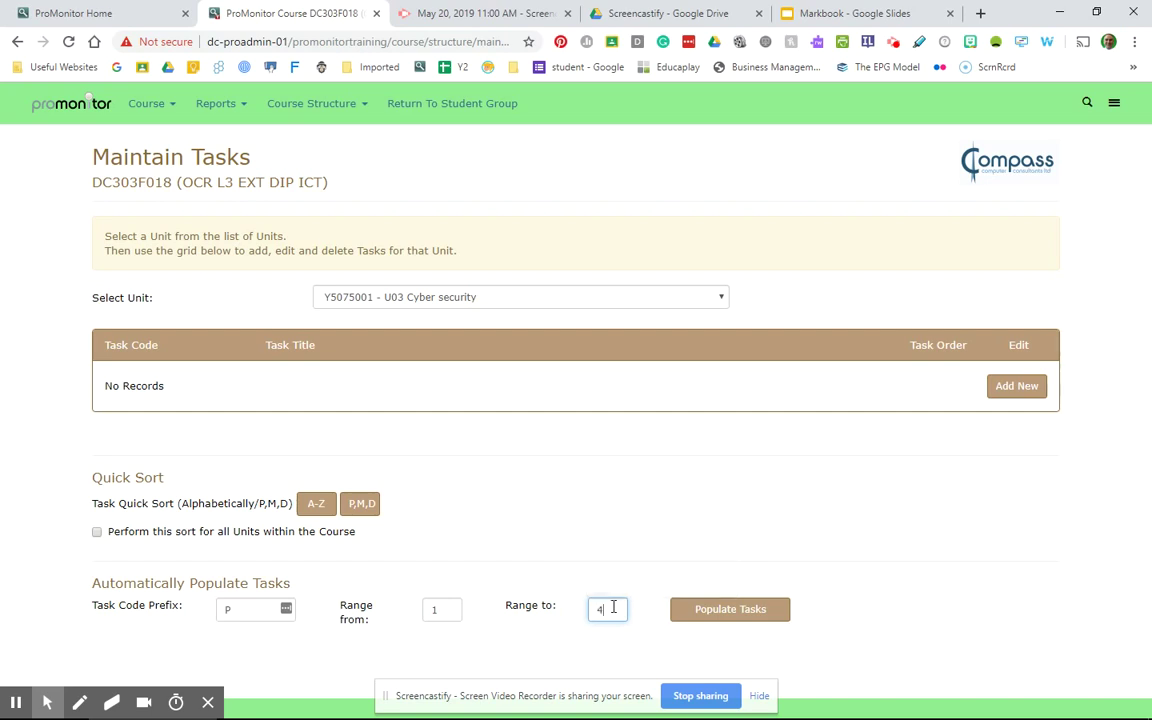
pyautogui.click(724, 613)
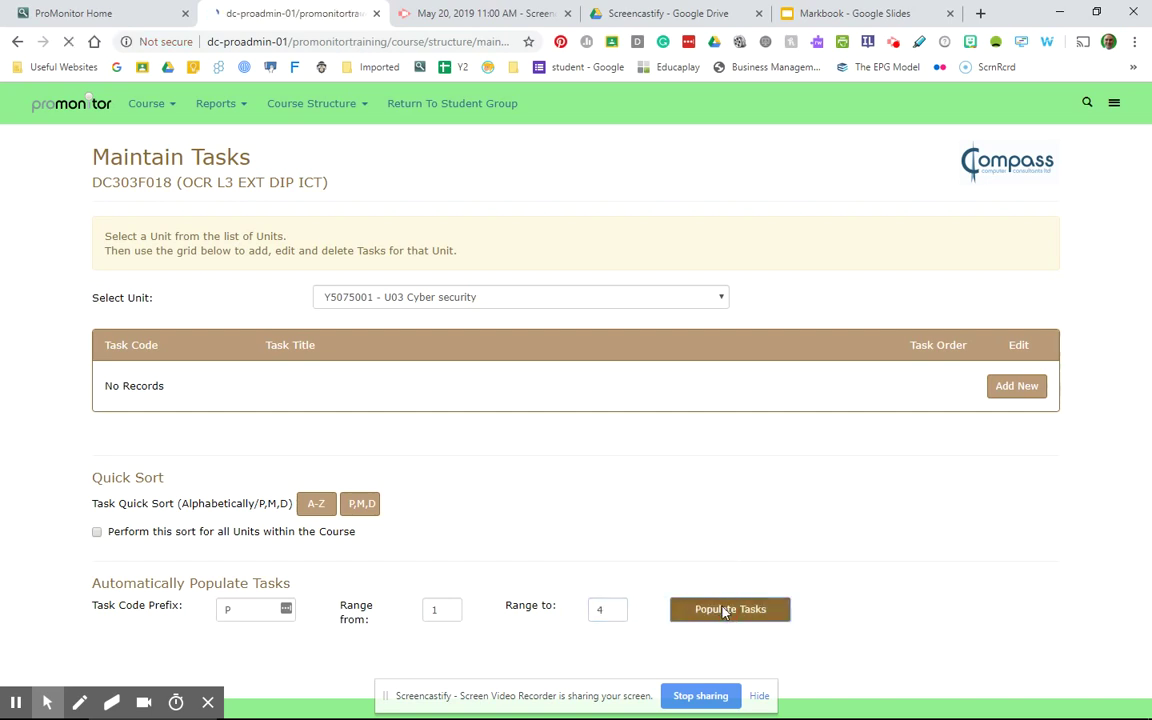
# - Auto-populate the unit's merit tasks using prefix M and range 1 to 3
pyautogui.scroll(-2, 590, 550)
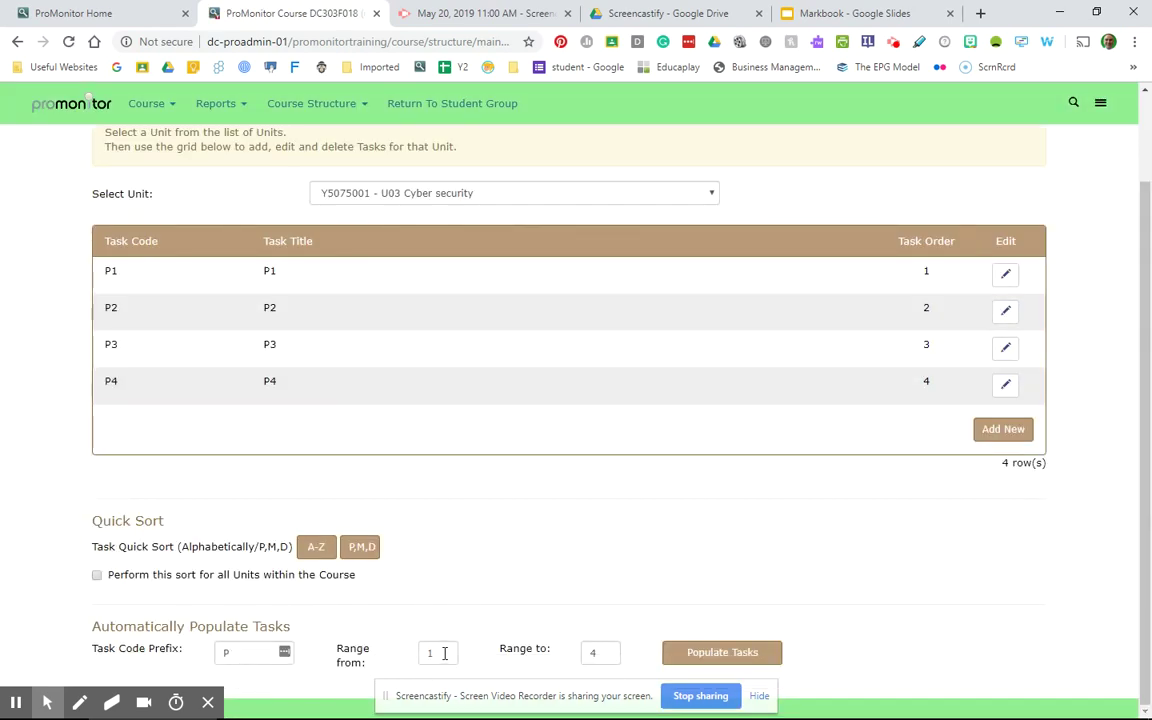
pyautogui.click(252, 653)
pyautogui.press('BackSpace')
pyautogui.click(598, 653)
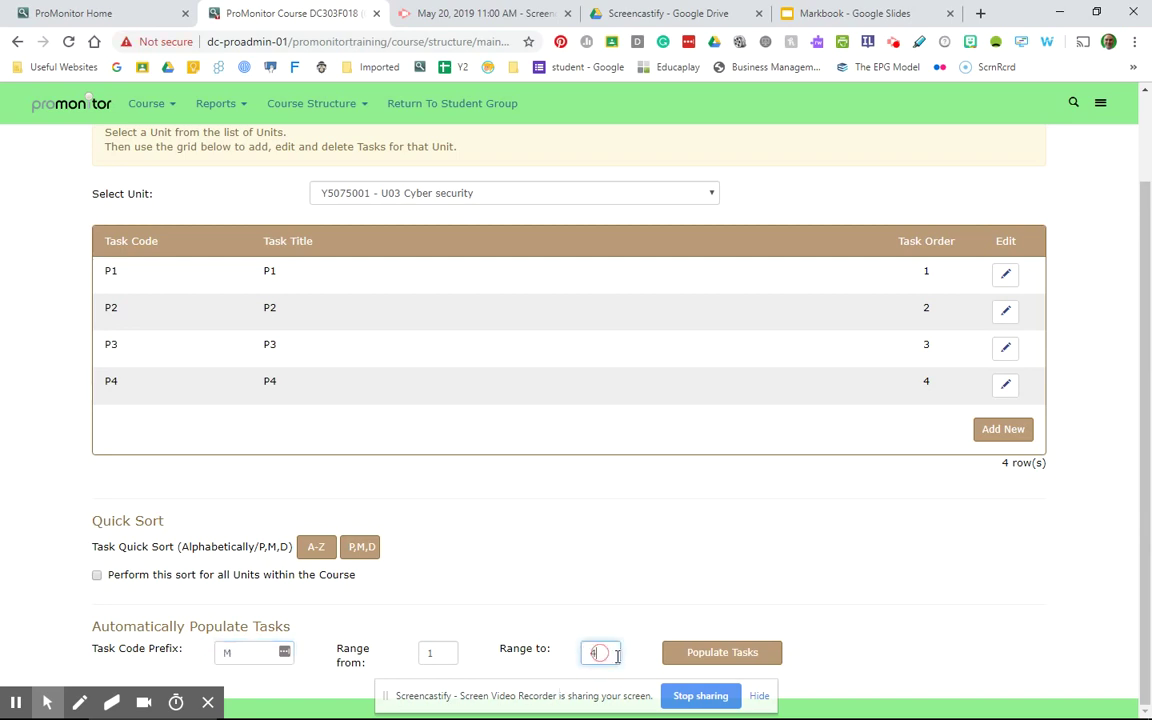
pyautogui.click(683, 656)
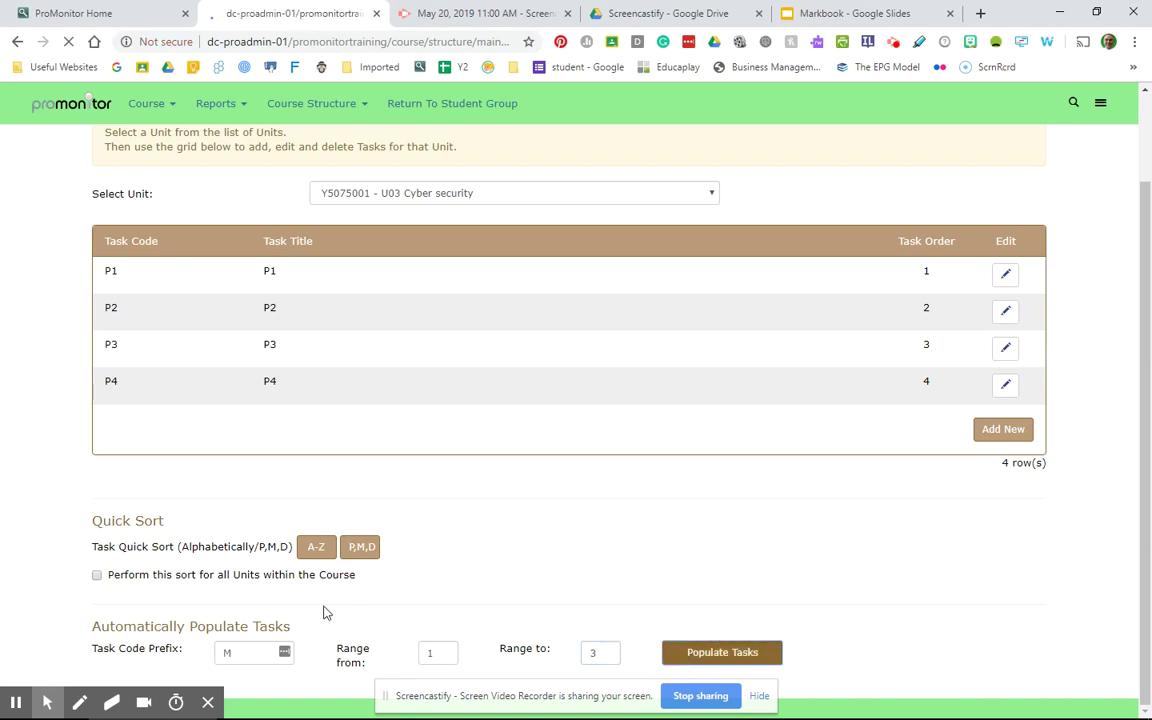
# - Auto-populate the unit's distinction tasks using prefix D and range 1 to 2
pyautogui.scroll(-3, 340, 620)
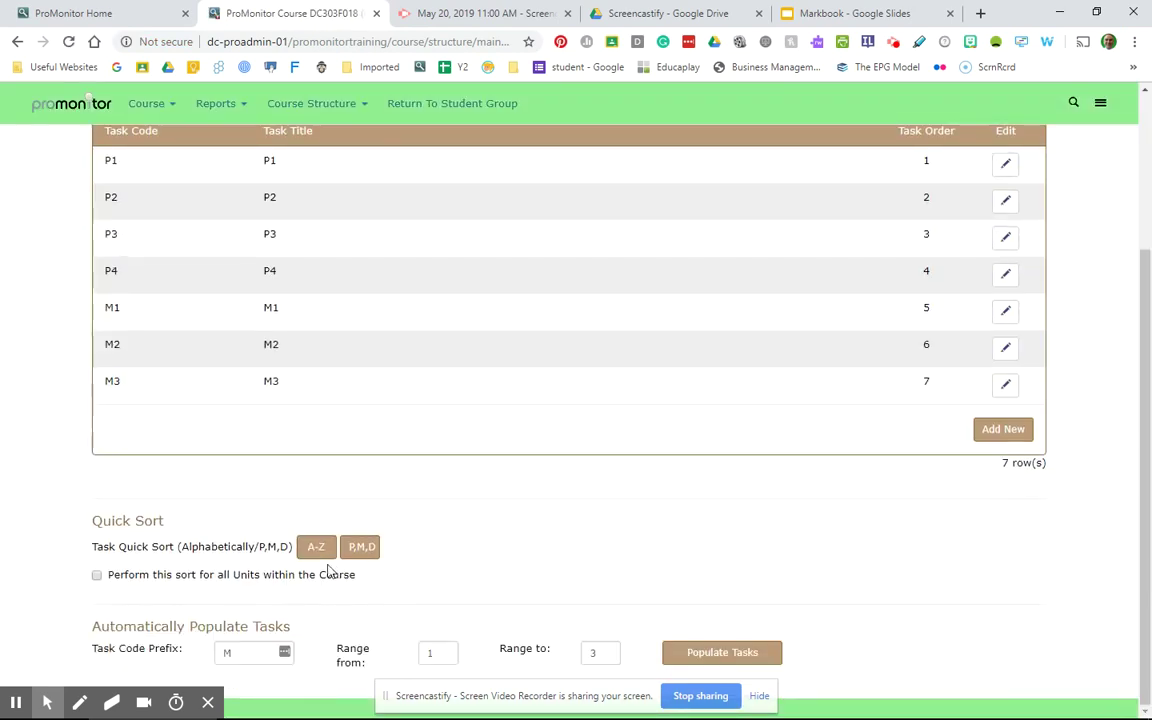
pyautogui.click(244, 650)
pyautogui.press('BackSpace')
pyautogui.write('D')
pyautogui.click(592, 653)
pyautogui.write('3')
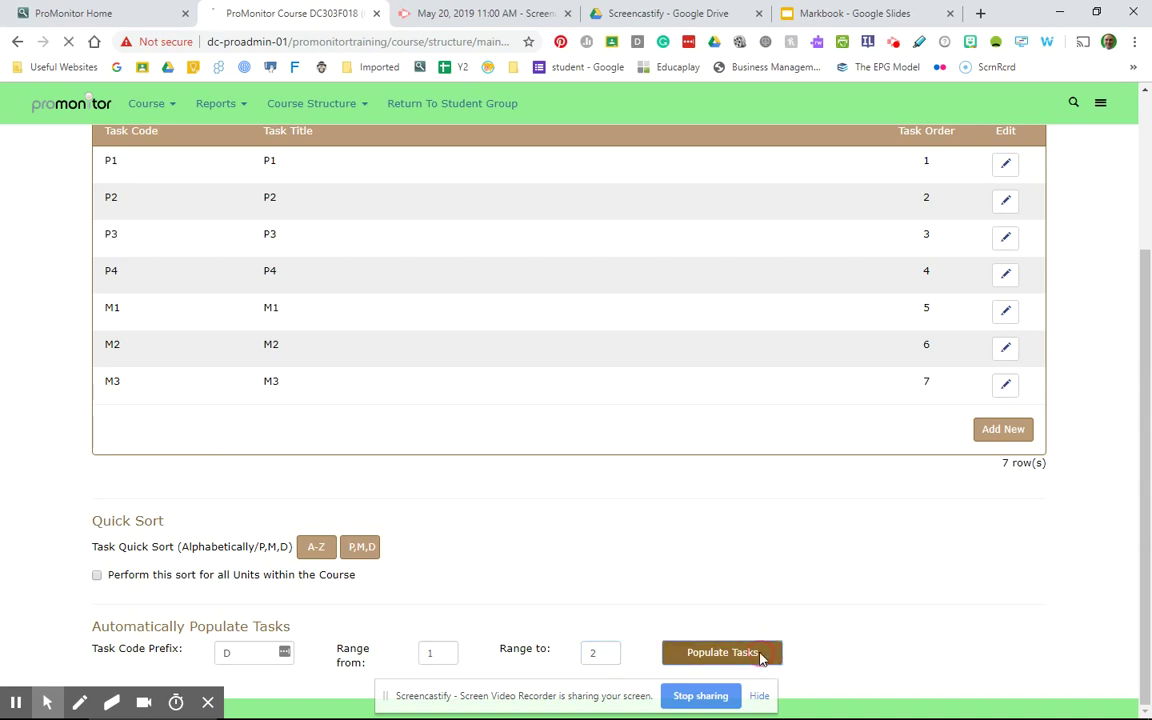
pyautogui.click(762, 658)
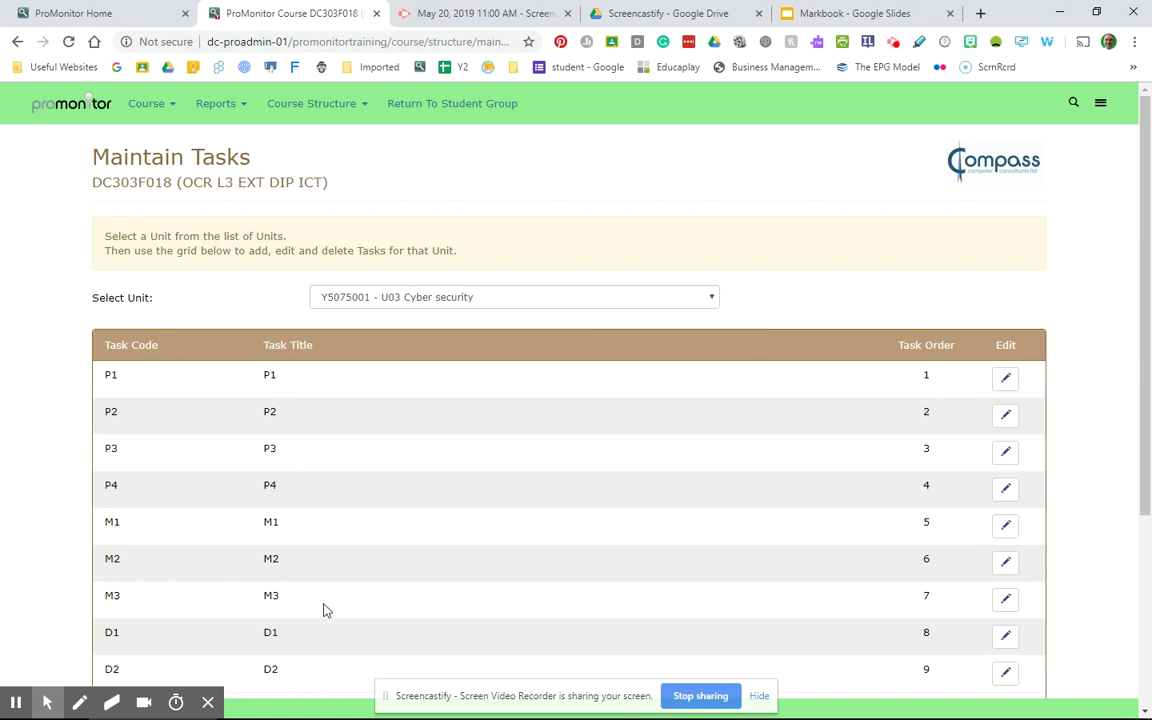
pyautogui.scroll(-3, 380, 563)
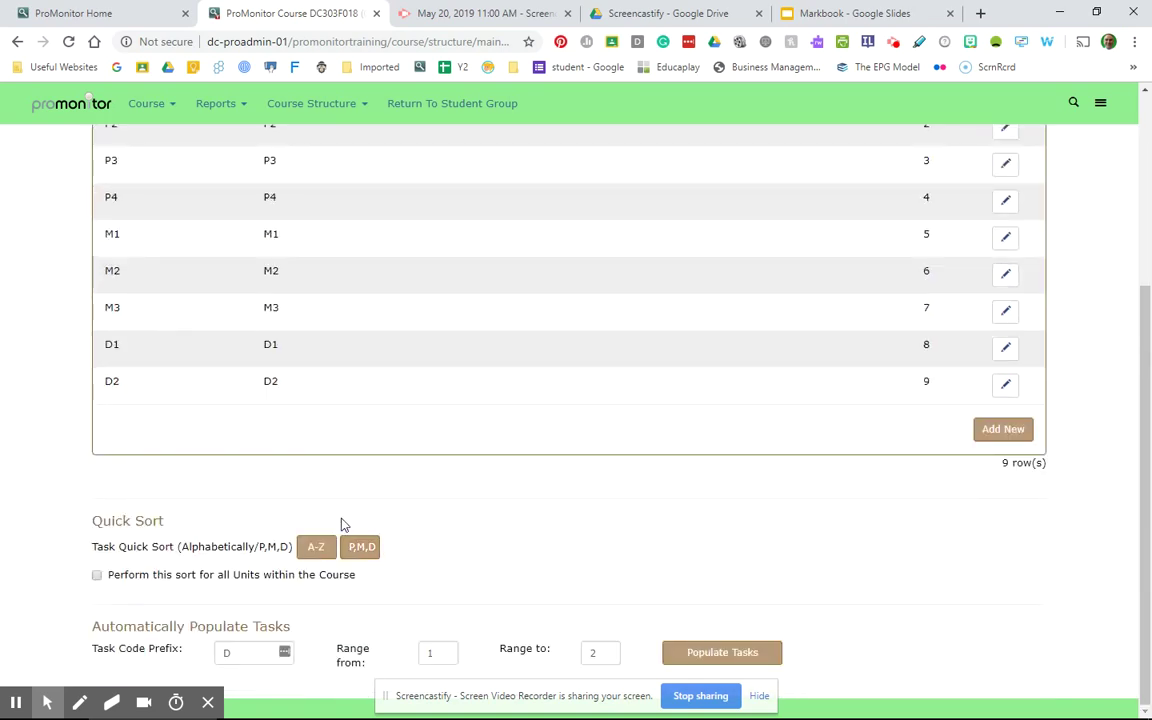
pyautogui.scroll(3, 815, 475)
pyautogui.scroll(-1, 813, 469)
pyautogui.scroll(-1, 812, 469)
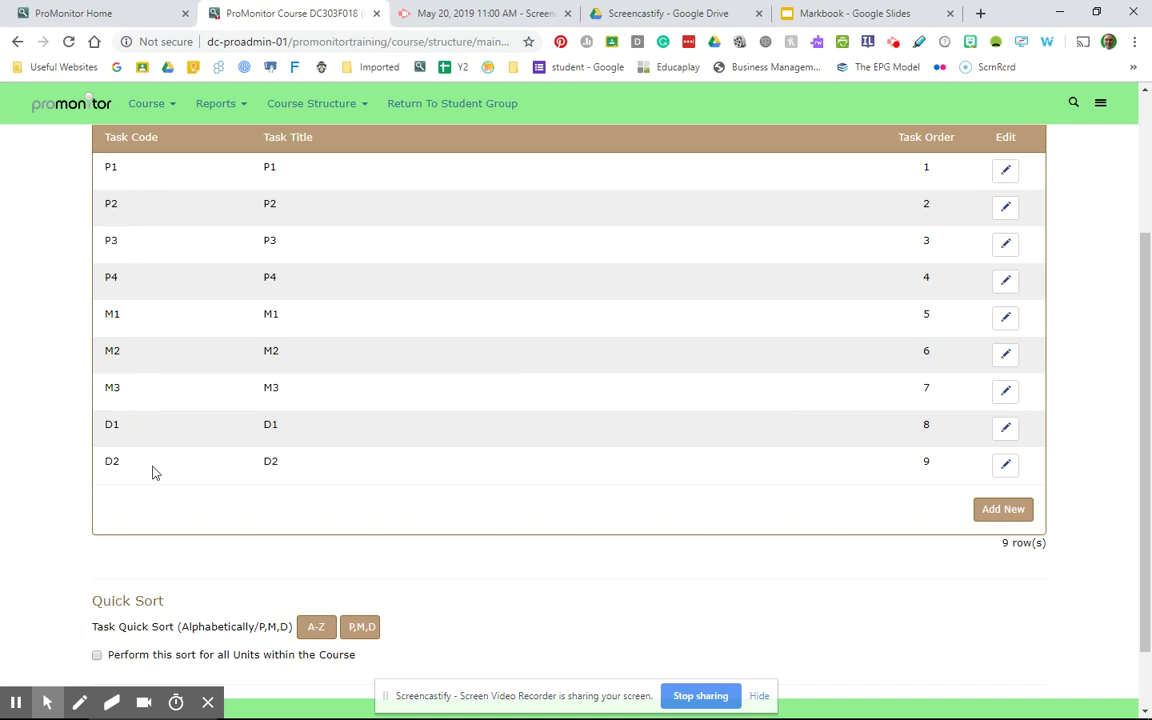
pyautogui.scroll(2, 152, 473)
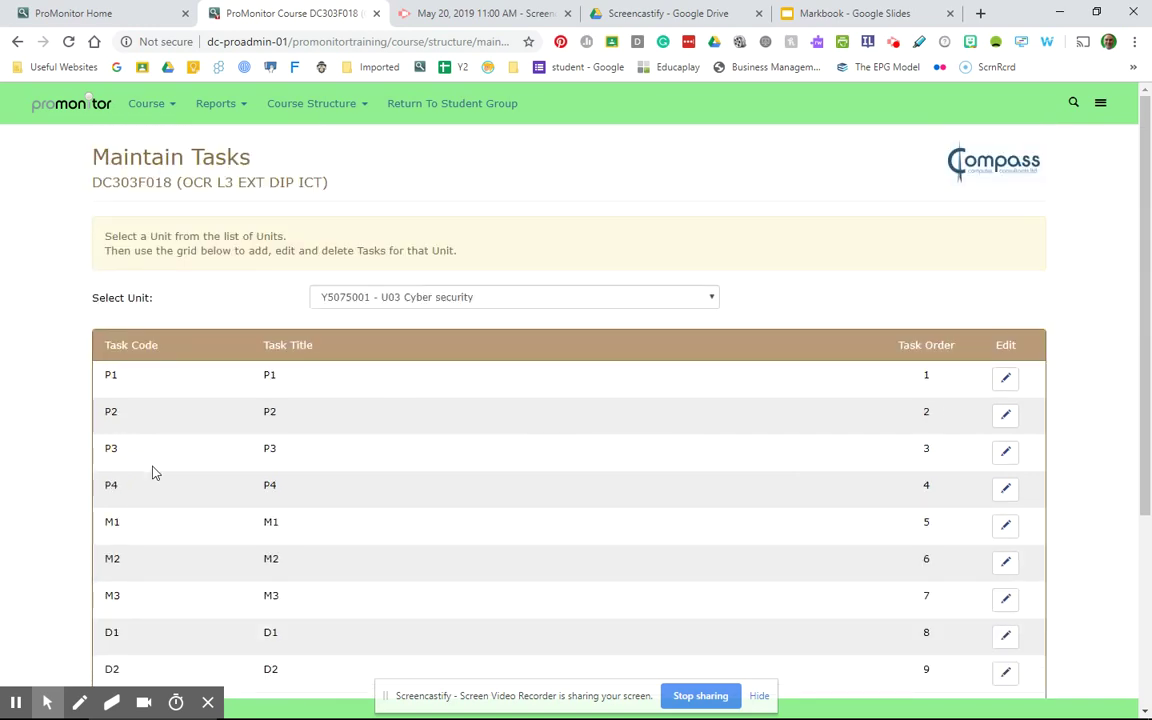
# - Open task allocation and assign only tasks P1, P2, M1, M2 and D1 to assessment U3A1 - Testing
pyautogui.click(303, 112)
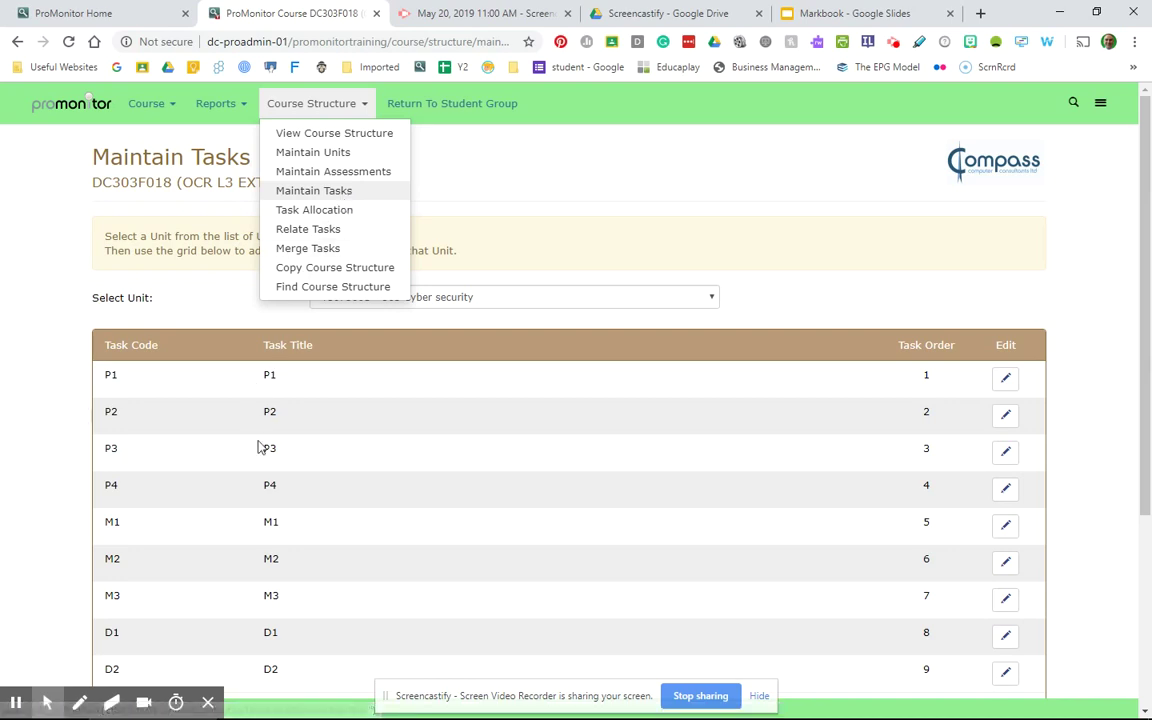
pyautogui.click(321, 214)
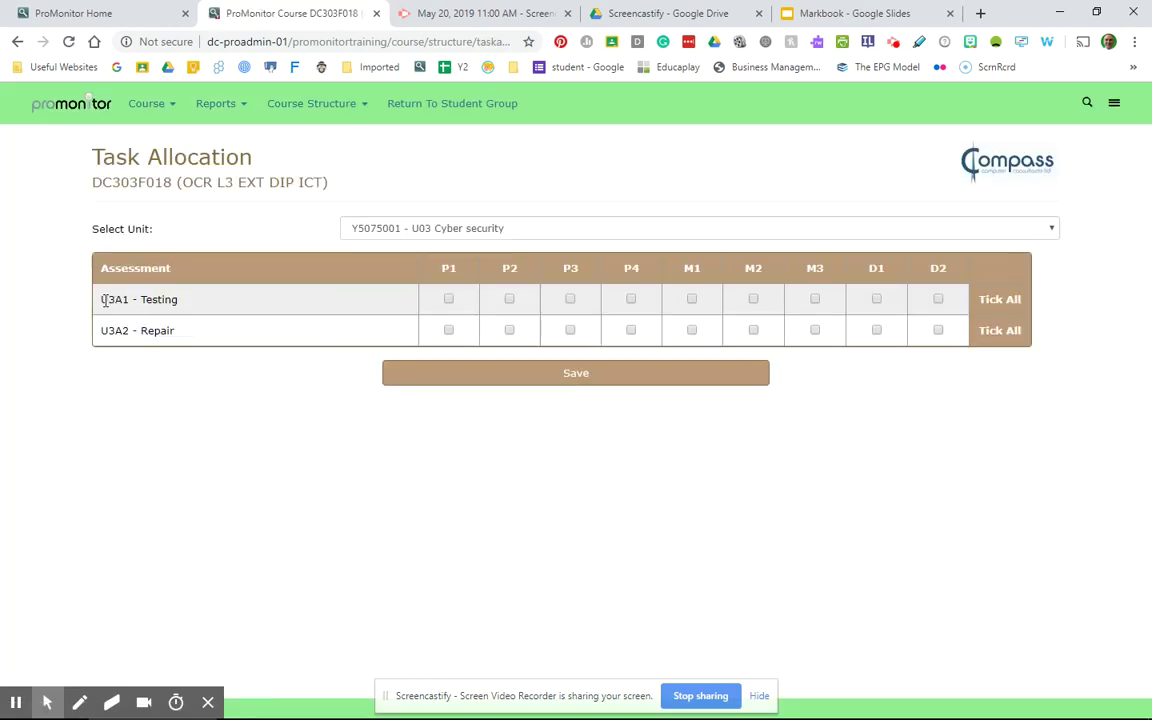
pyautogui.click(449, 301)
pyautogui.click(509, 301)
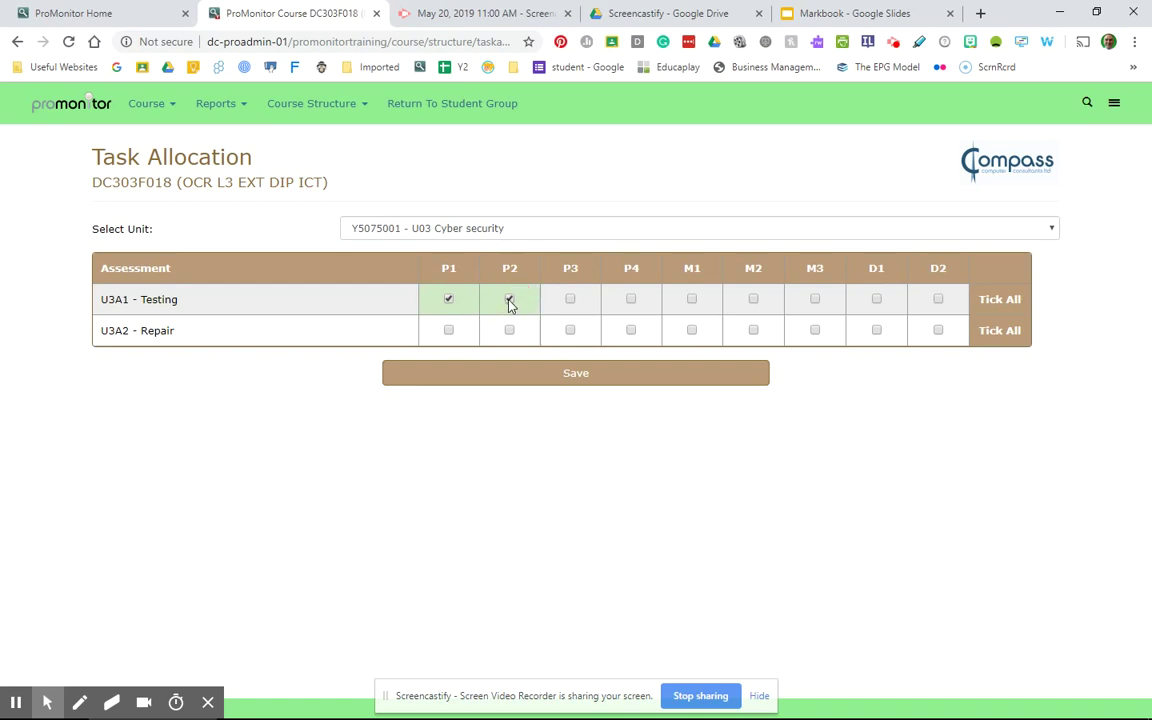
pyautogui.click(691, 331)
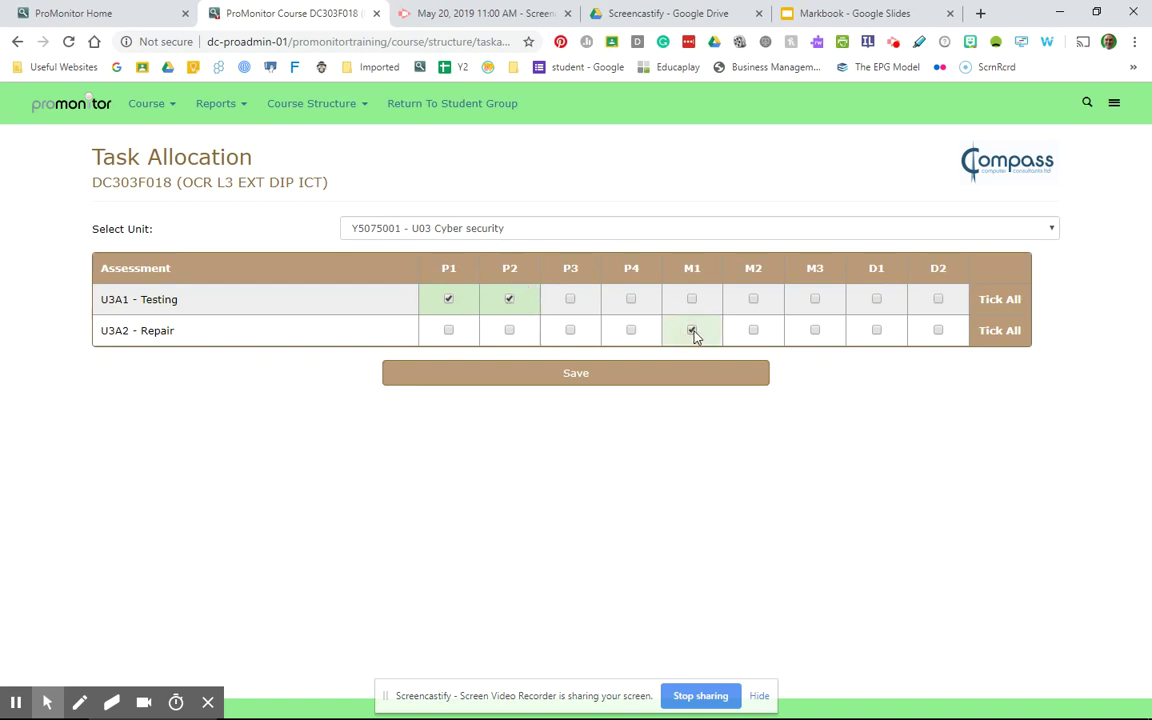
pyautogui.click(754, 331)
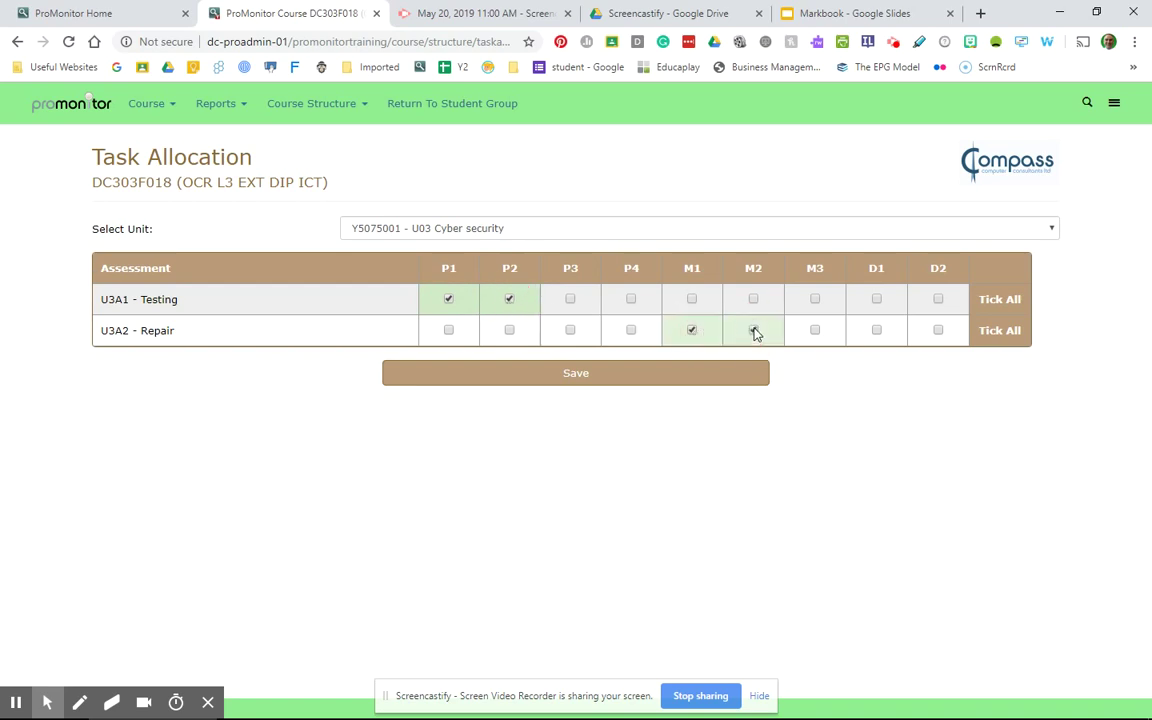
pyautogui.click(689, 299)
pyautogui.click(753, 299)
pyautogui.click(754, 331)
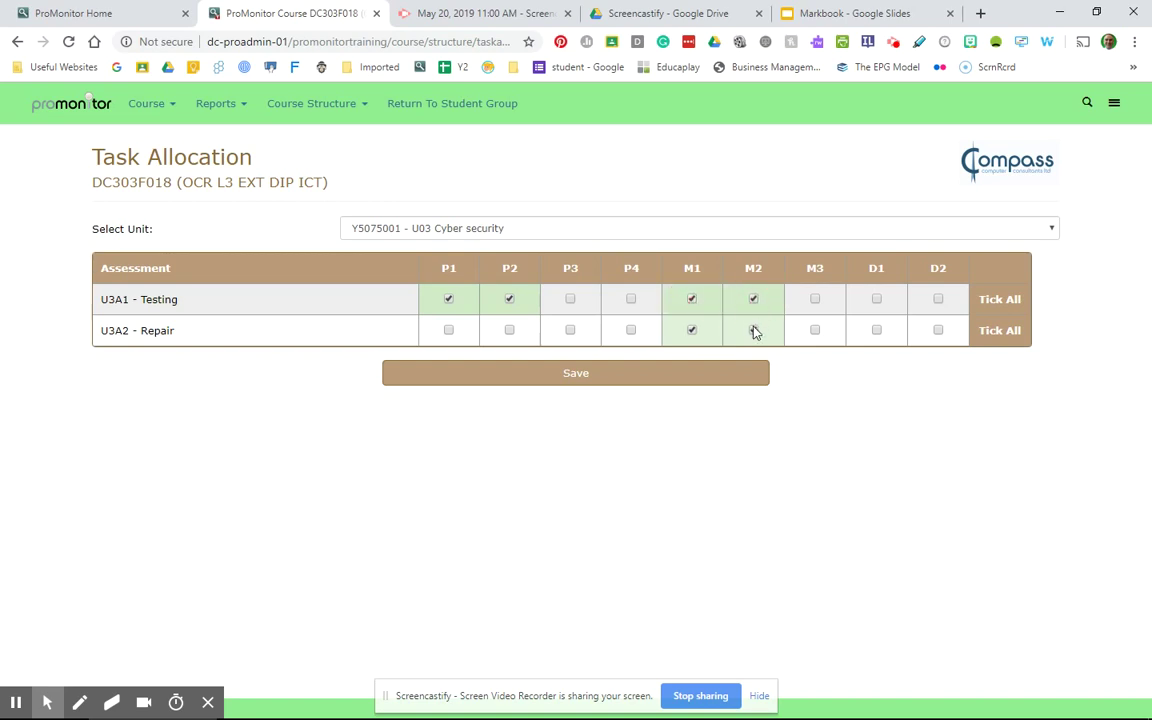
pyautogui.click(691, 331)
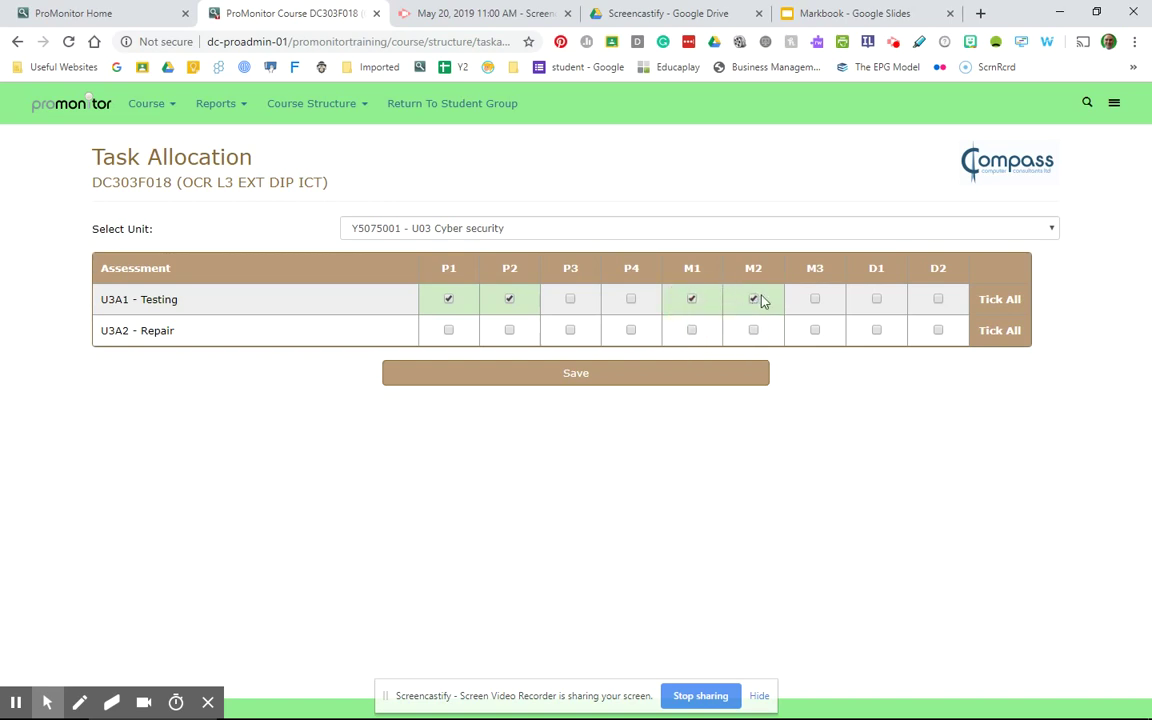
pyautogui.click(877, 299)
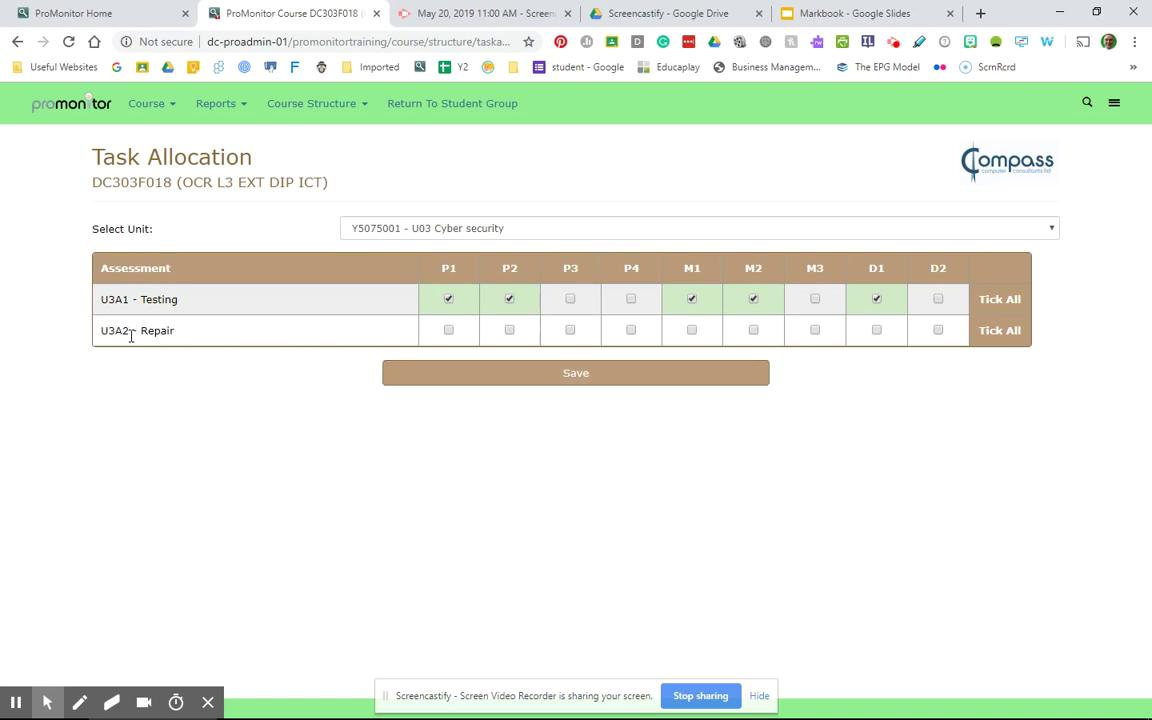
# - Assign tasks P3, P4, M3 and D2 to assessment U3A2 - Repair and save the allocation
pyautogui.click(570, 331)
pyautogui.click(631, 330)
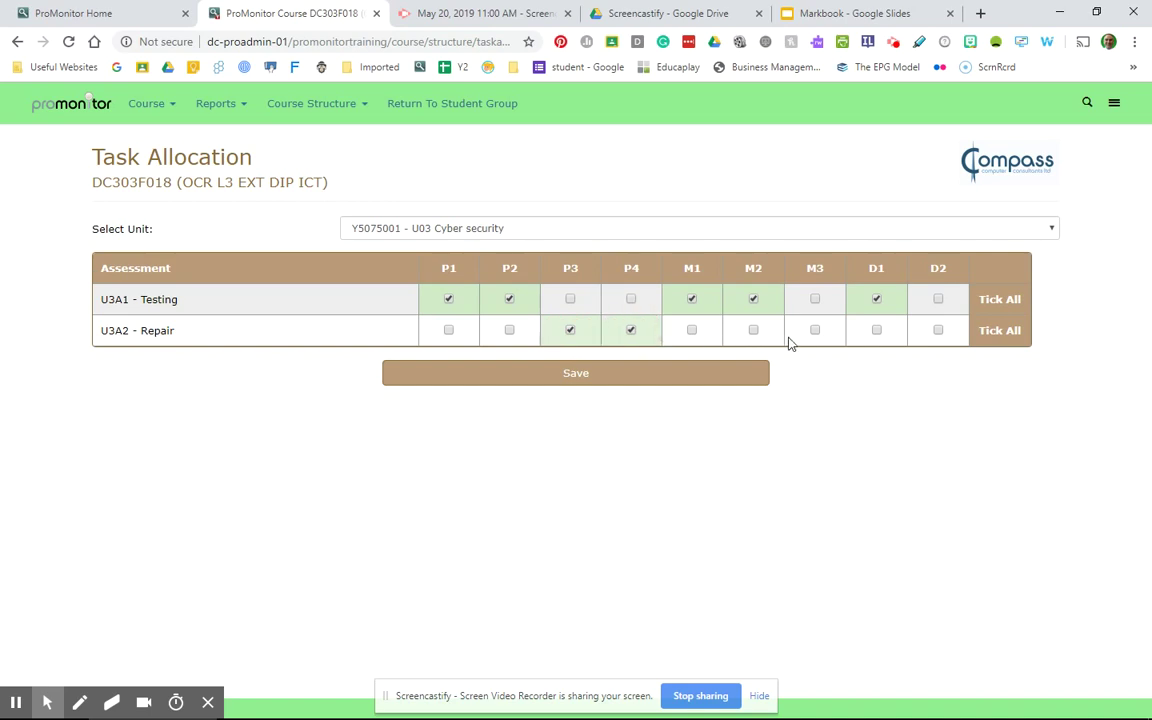
pyautogui.click(815, 330)
pyautogui.click(938, 330)
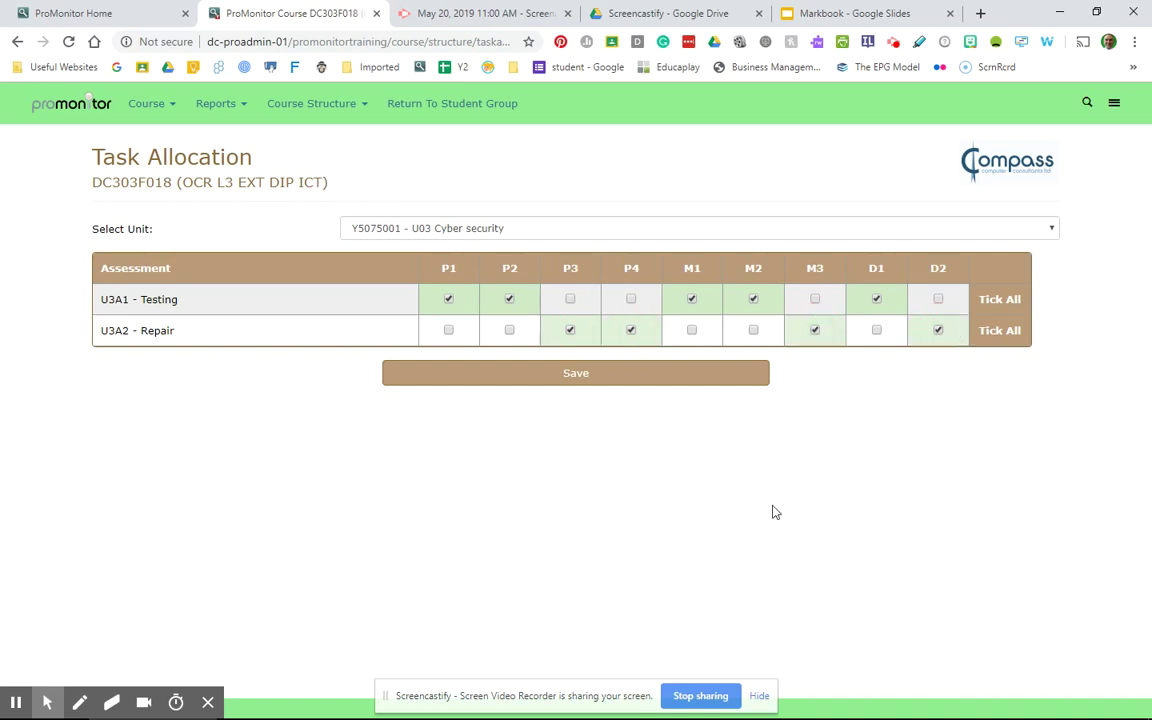
pyautogui.click(582, 382)
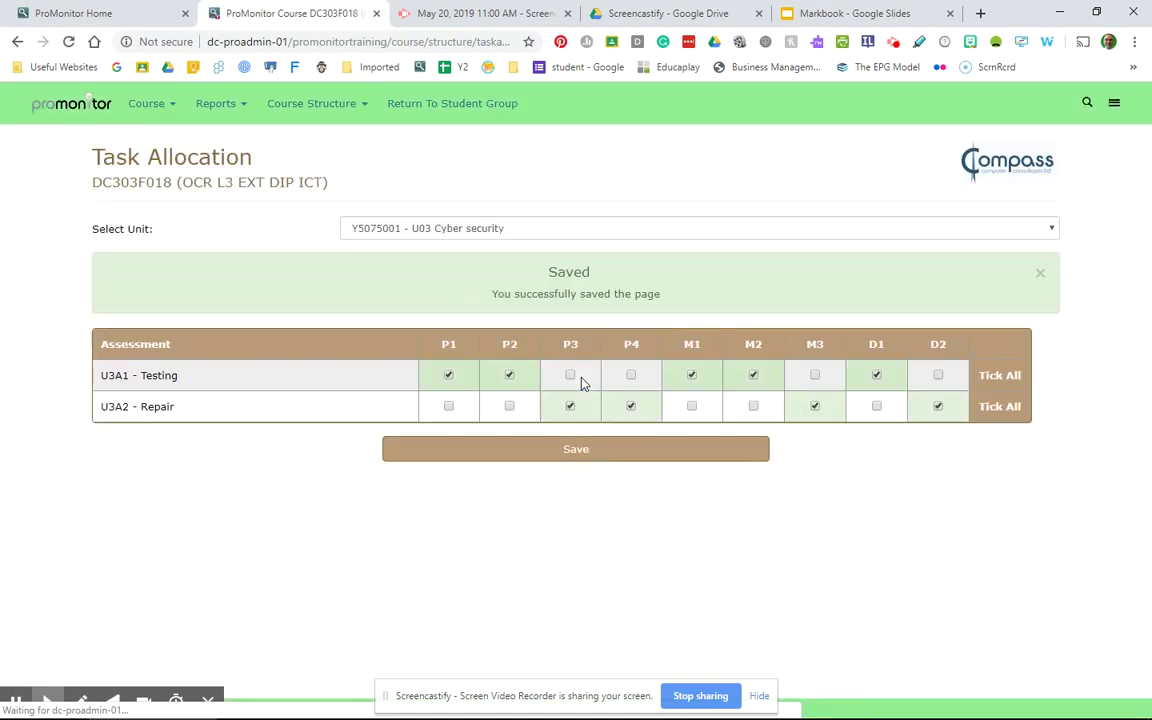
# - Open task relating and choose P5 of U13 Social media and digital marketing as source task and P2 of U03 Cyber security as related task
pyautogui.click(305, 108)
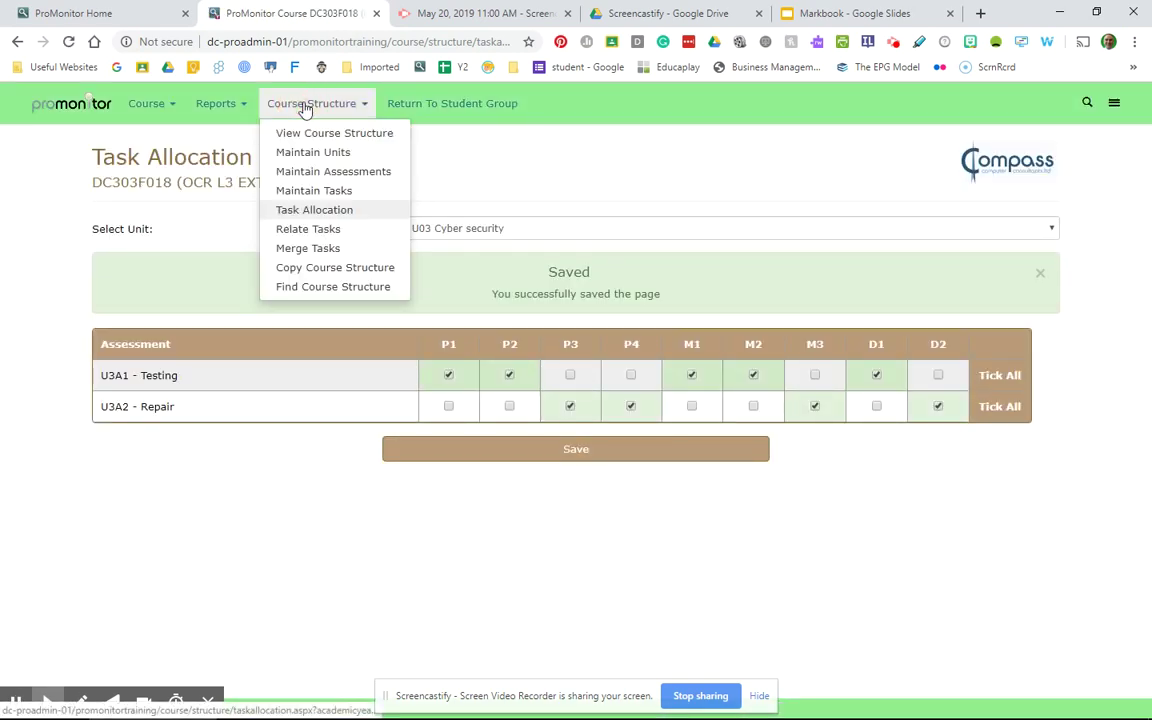
pyautogui.click(324, 230)
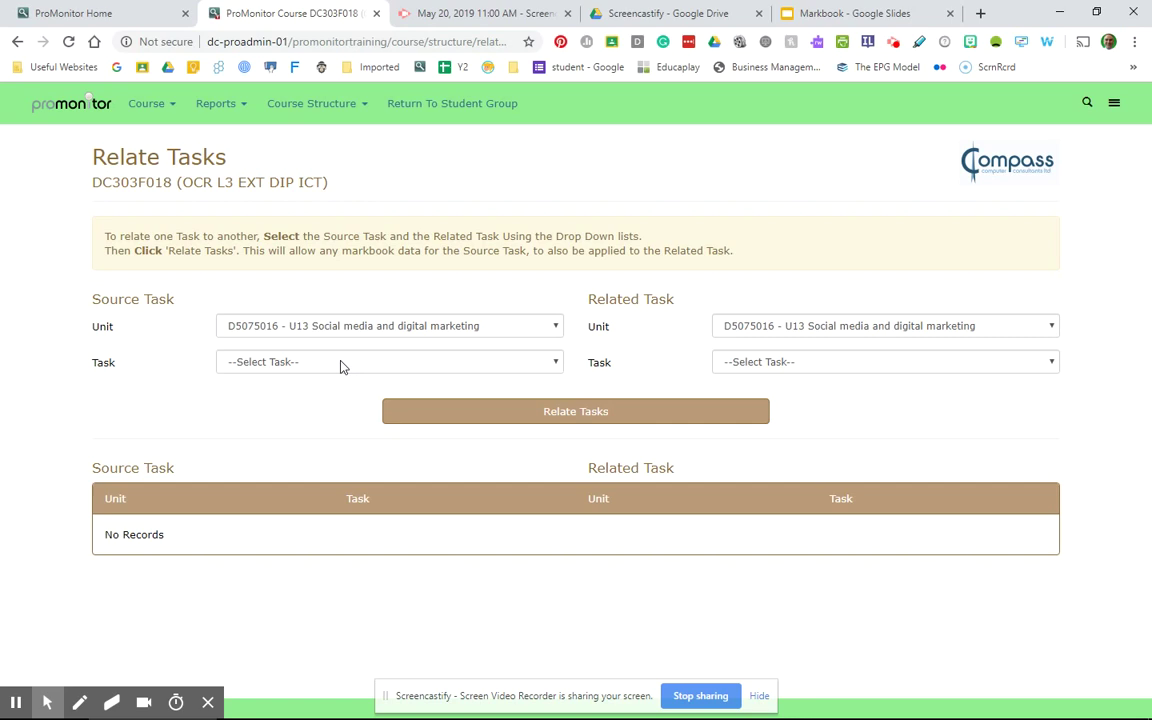
pyautogui.click(341, 364)
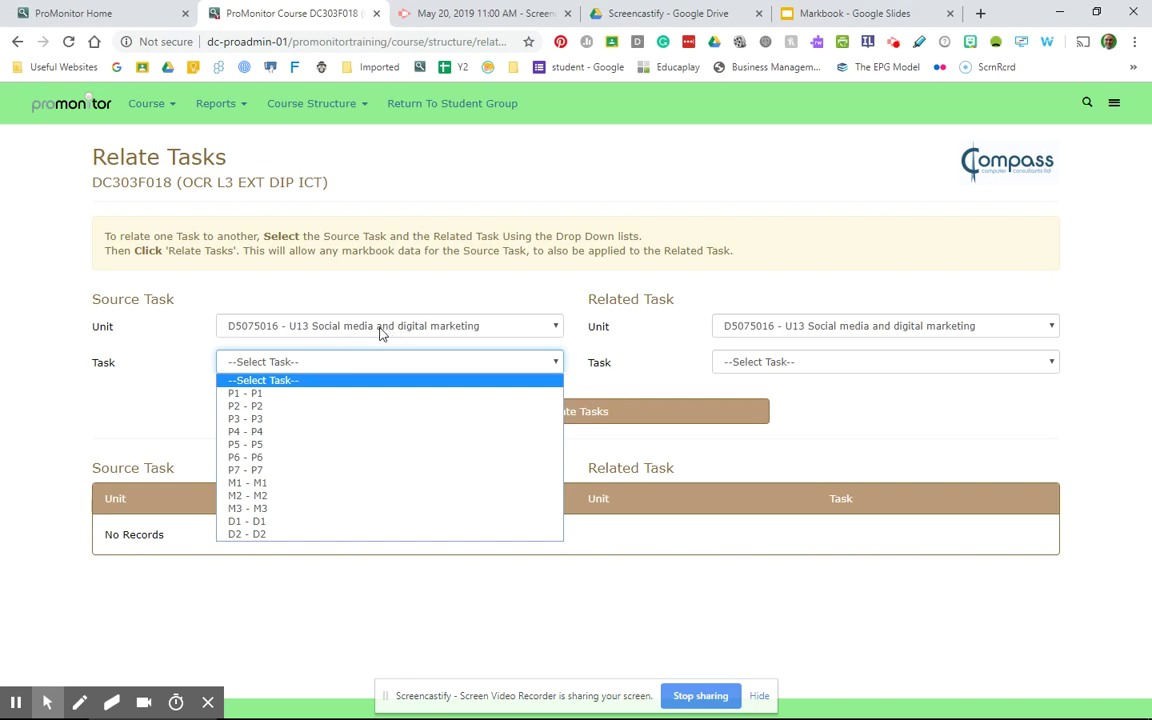
pyautogui.click(320, 445)
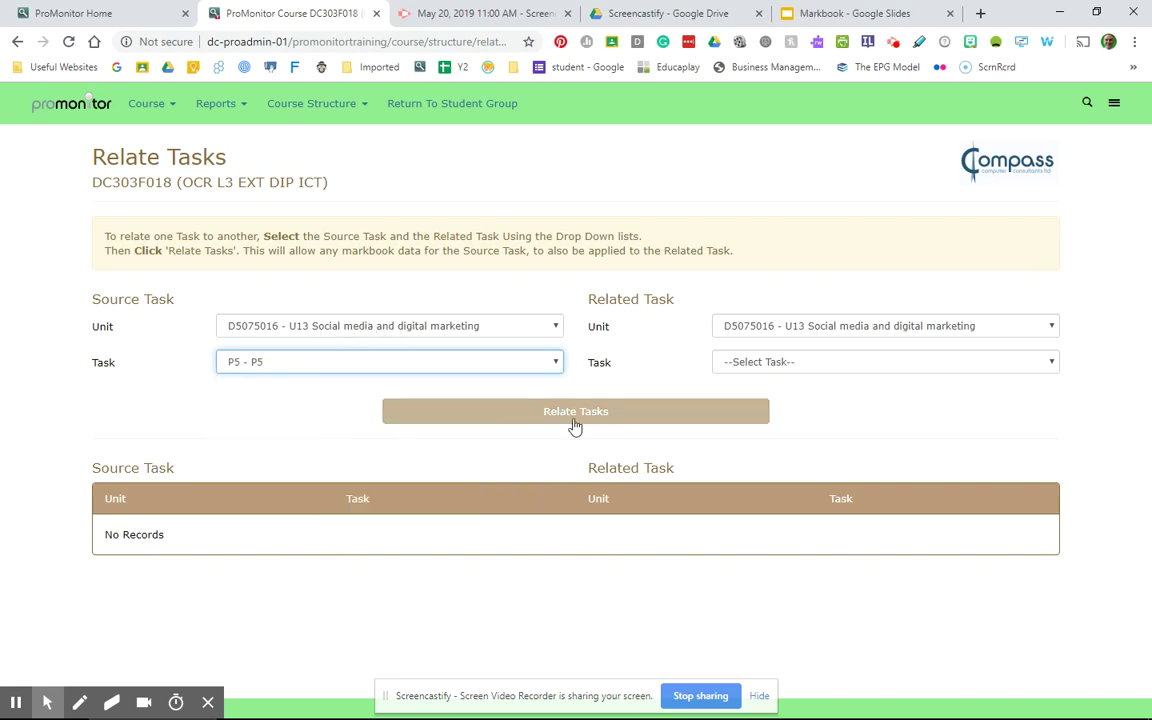
pyautogui.click(805, 330)
pyautogui.click(842, 499)
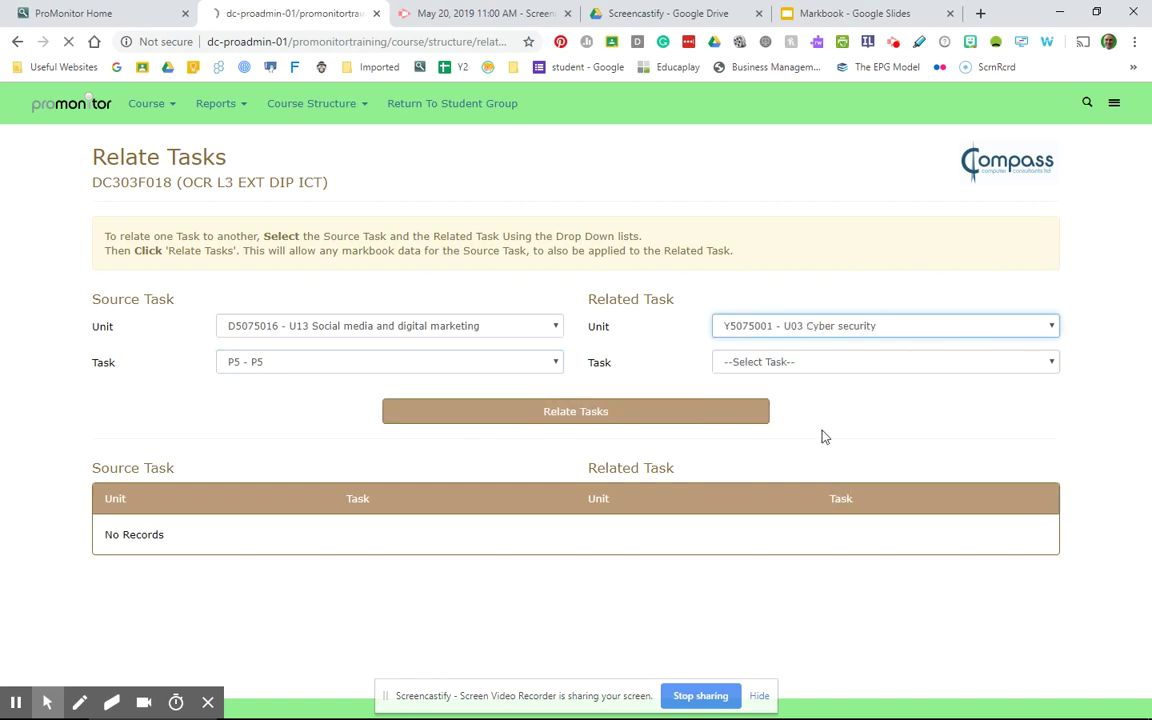
pyautogui.click(799, 366)
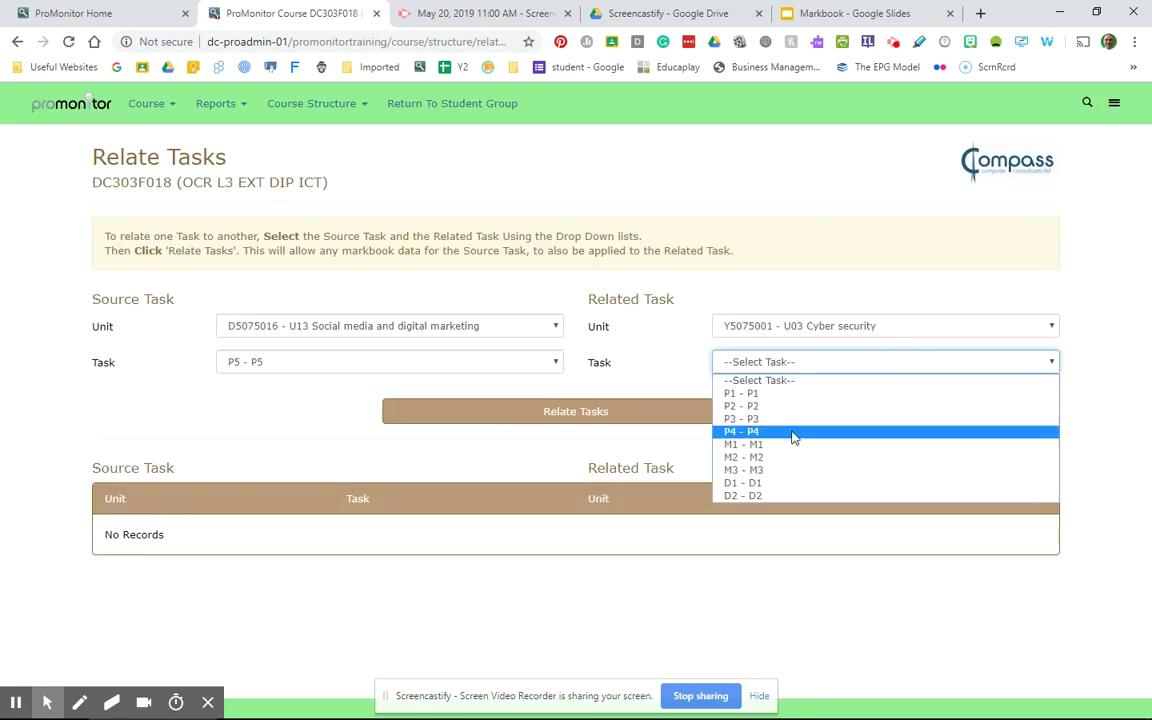
pyautogui.click(792, 409)
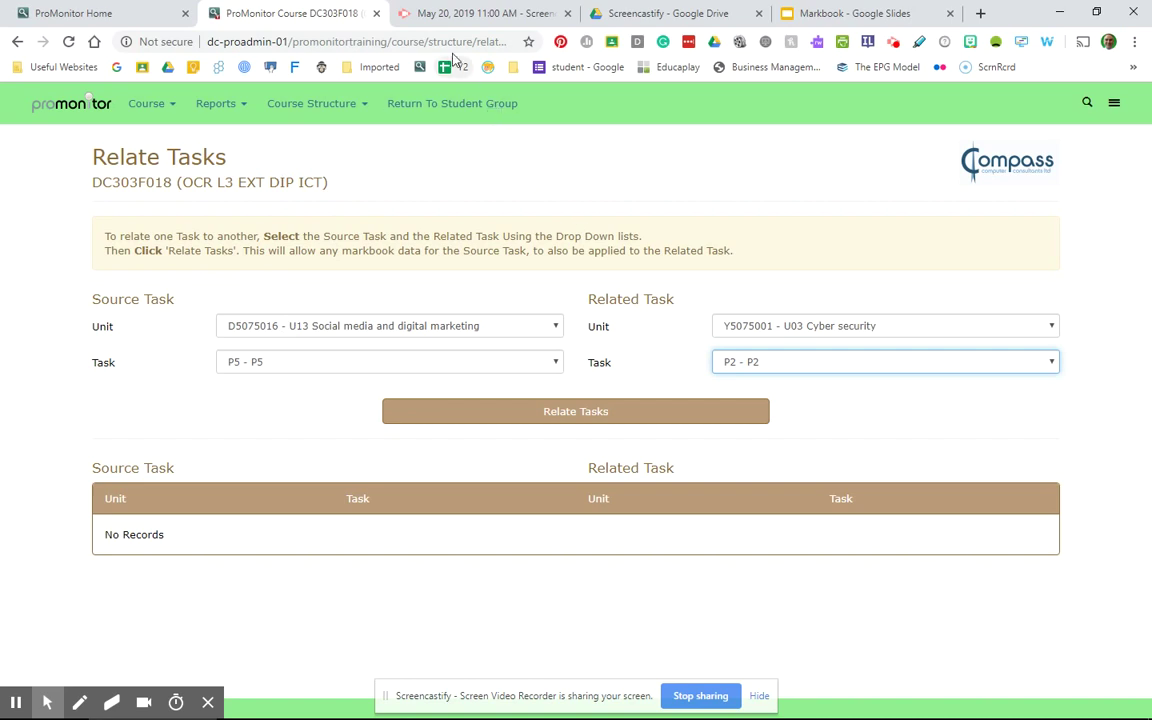
# - Open course structure copying and search by course code for a DC course to copy from
pyautogui.click(290, 106)
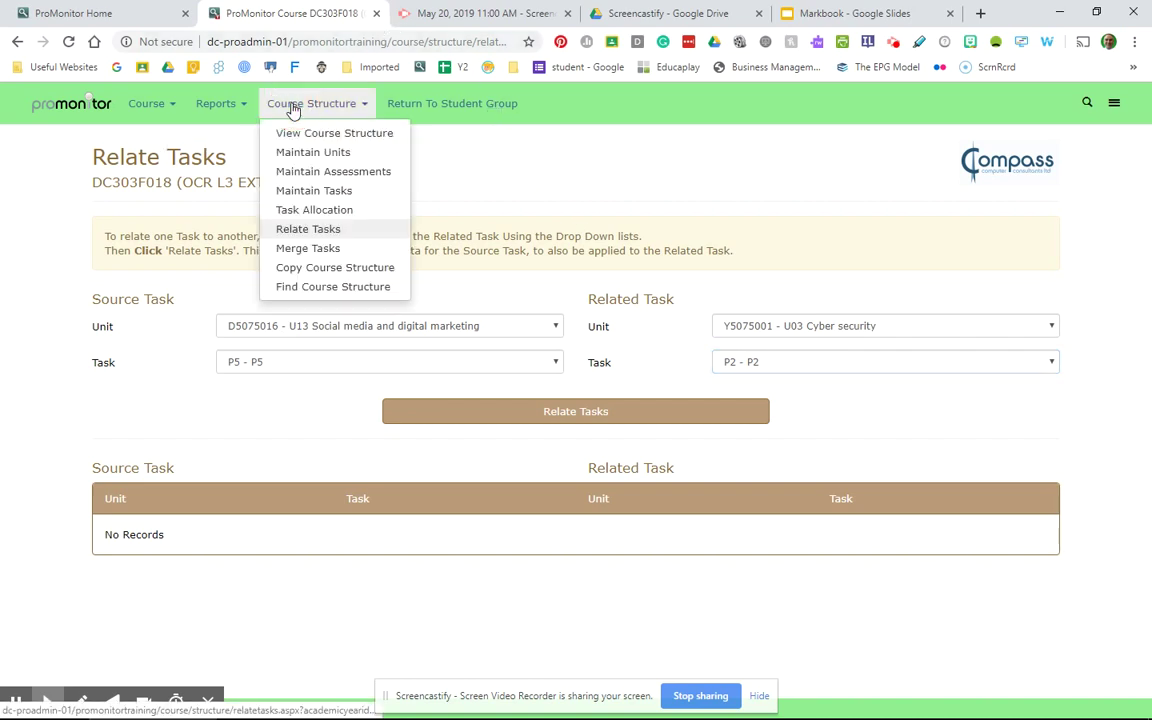
pyautogui.click(307, 268)
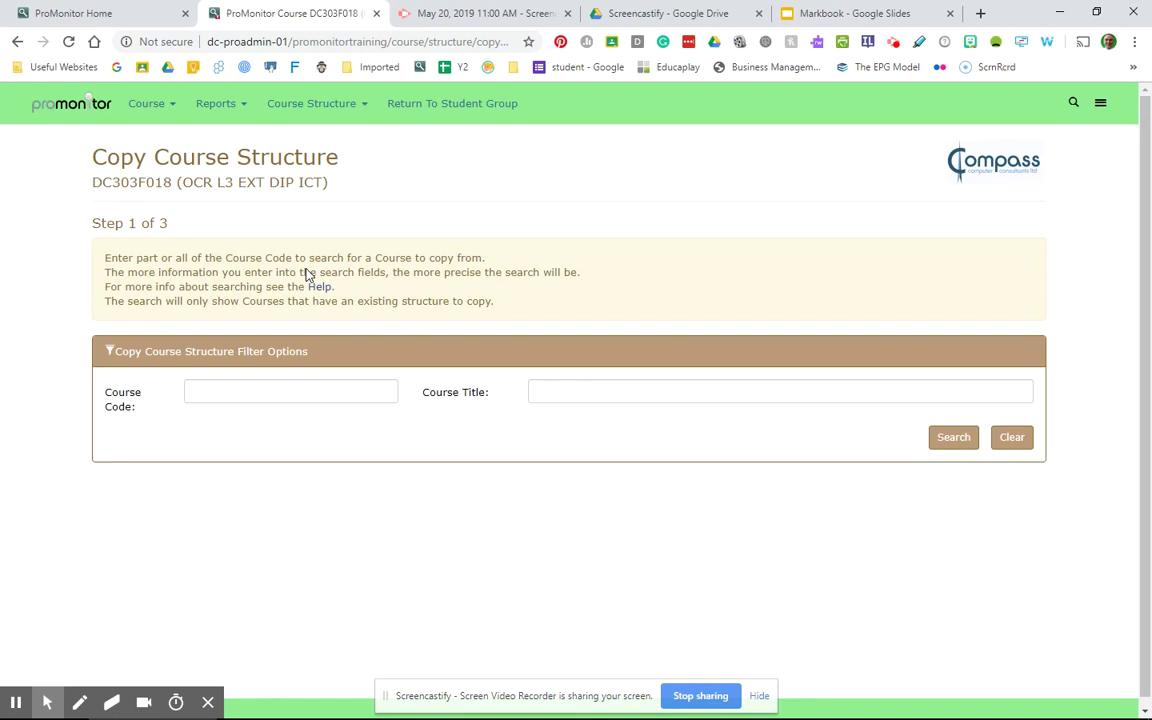
pyautogui.click(311, 395)
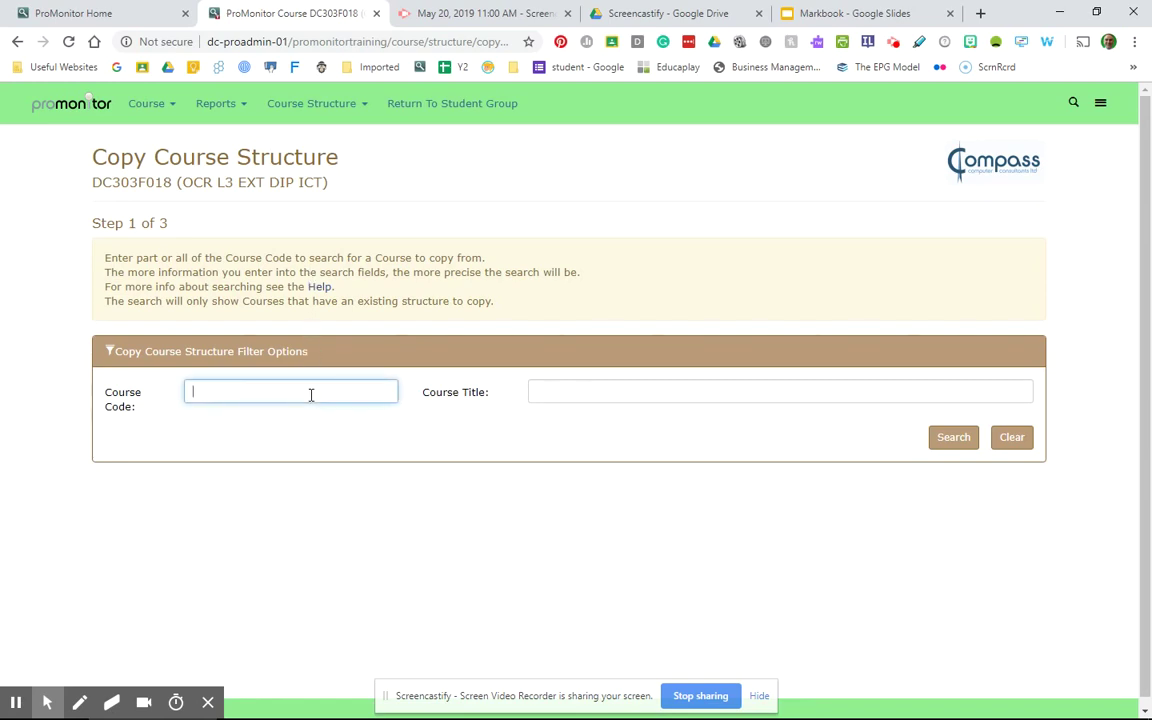
pyautogui.write('d303')
pyautogui.press('BackSpace')
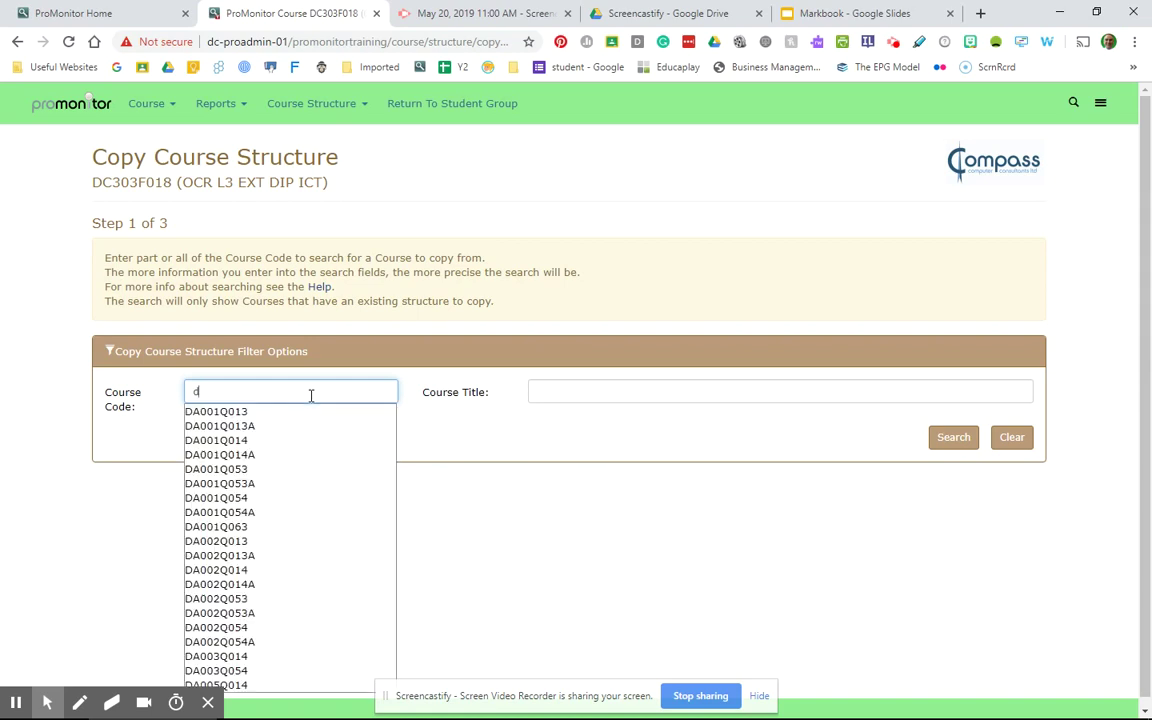
pyautogui.scroll(-1, 340, 522)
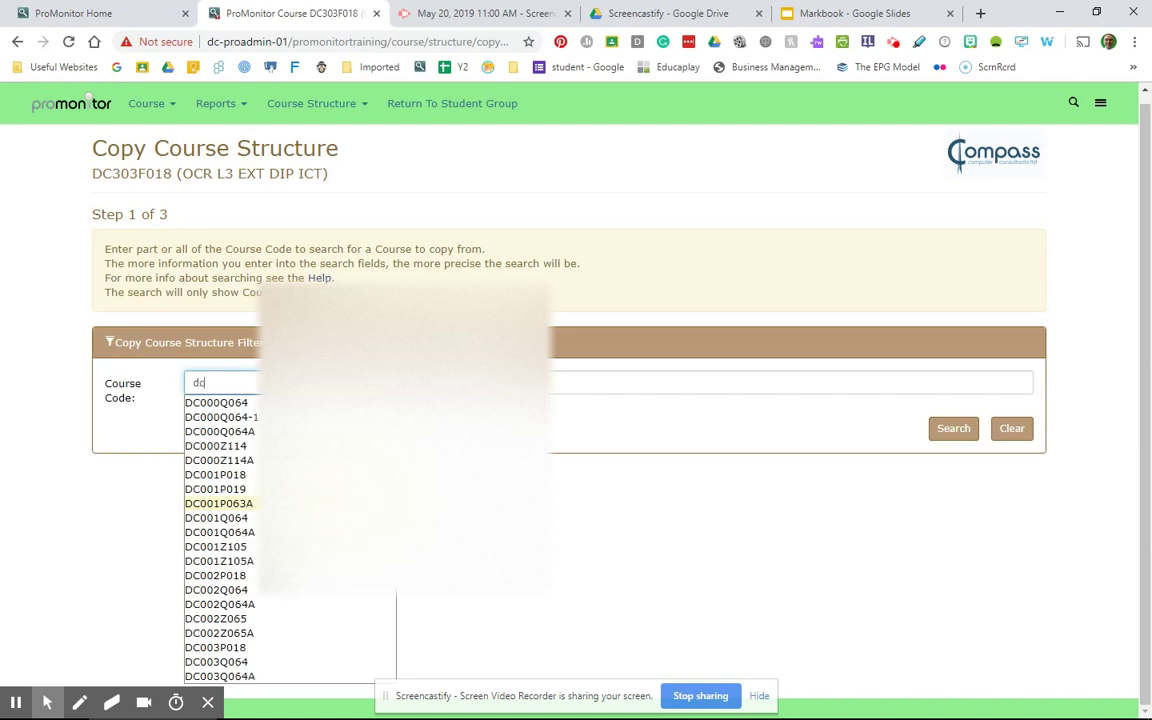
pyautogui.click(218, 518)
pyautogui.click(955, 427)
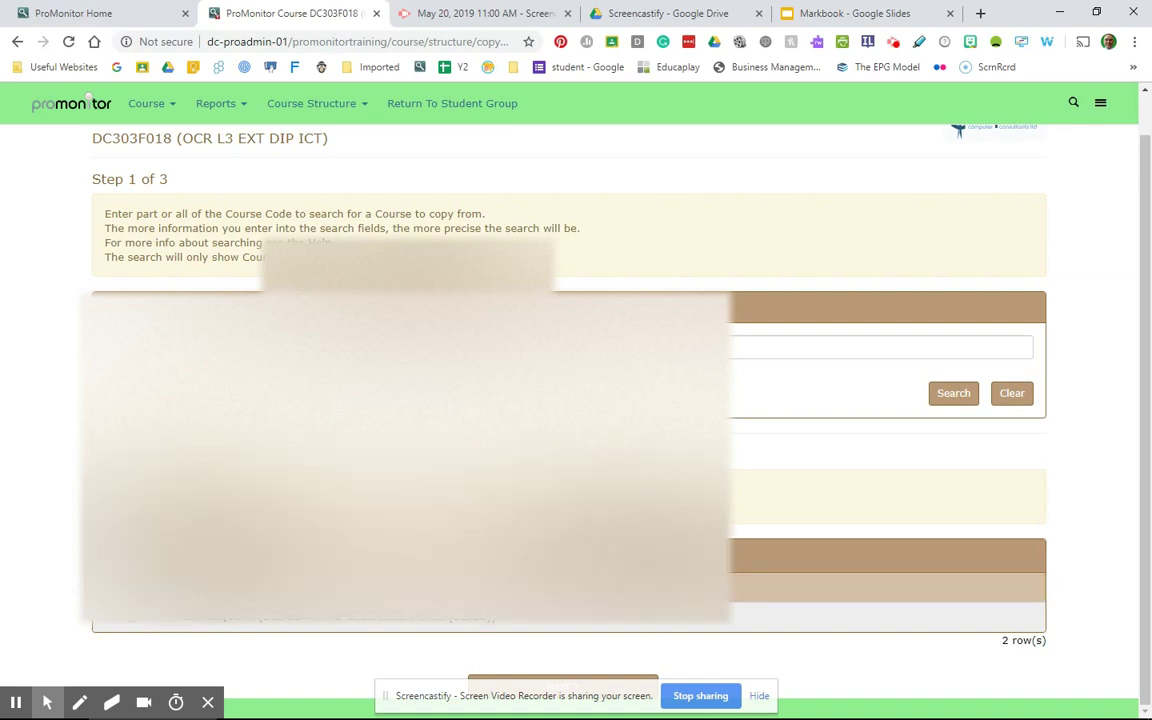
pyautogui.click(590, 680)
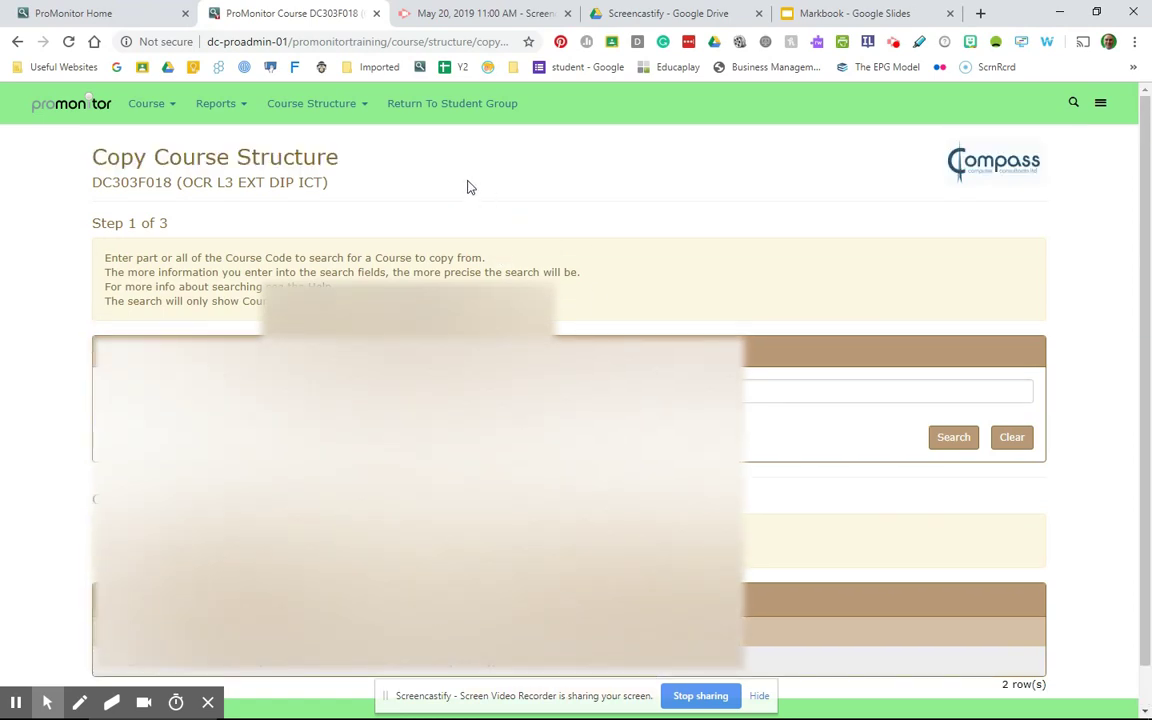
# - Return to the home page and open the student group DC303F018 (OCR L3 EXT DIP ICT)
pyautogui.click(314, 105)
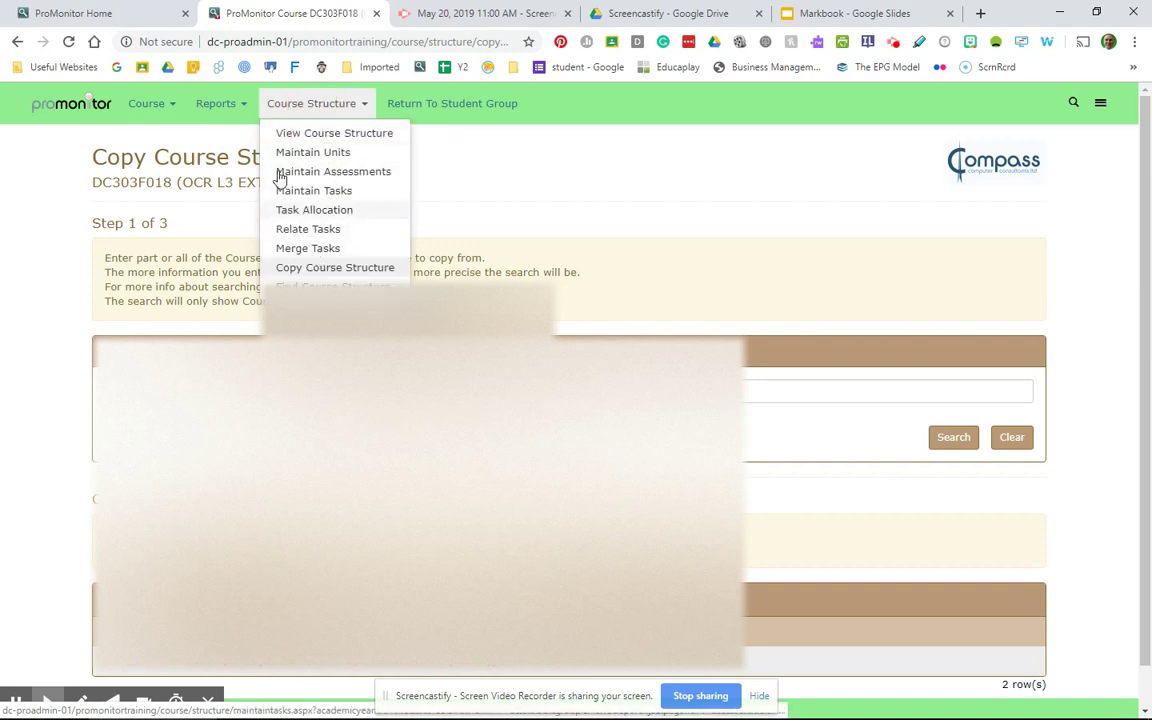
pyautogui.click(150, 107)
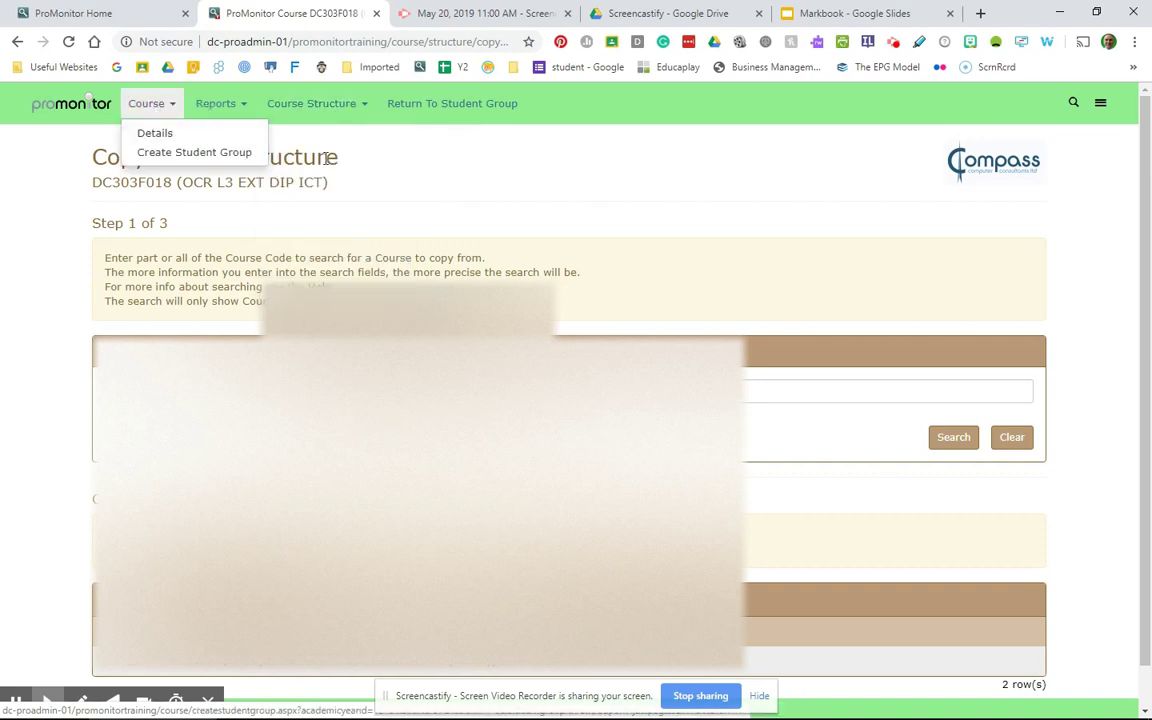
pyautogui.click(62, 110)
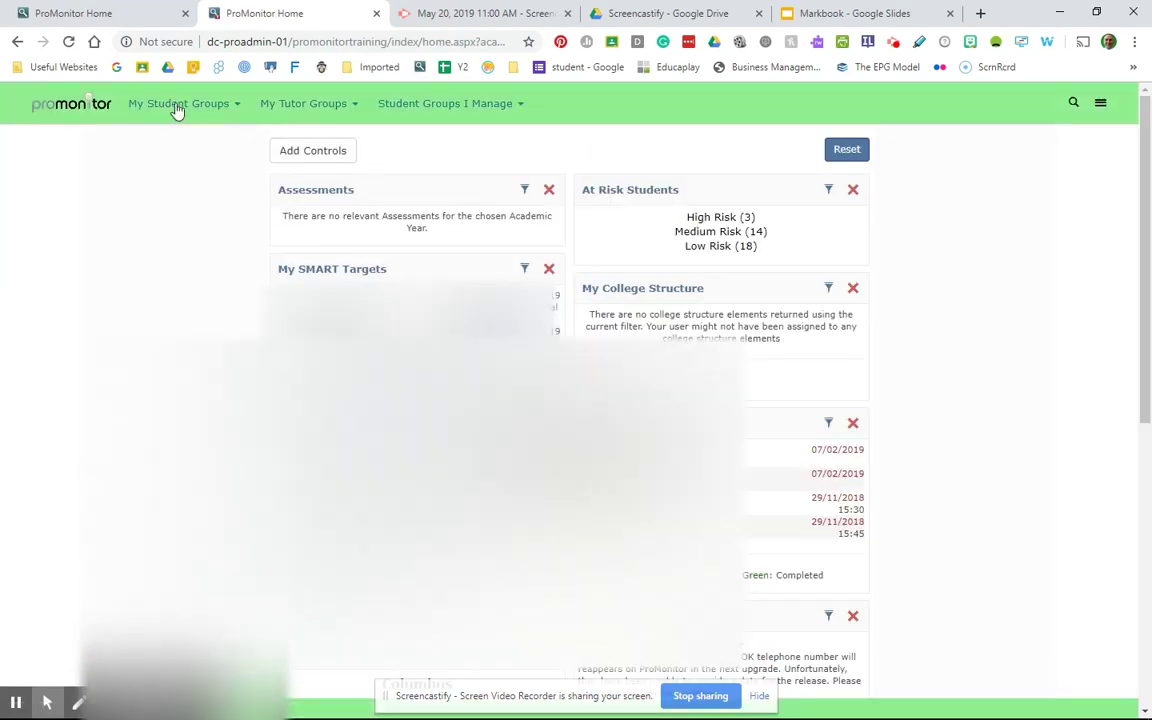
pyautogui.click(176, 106)
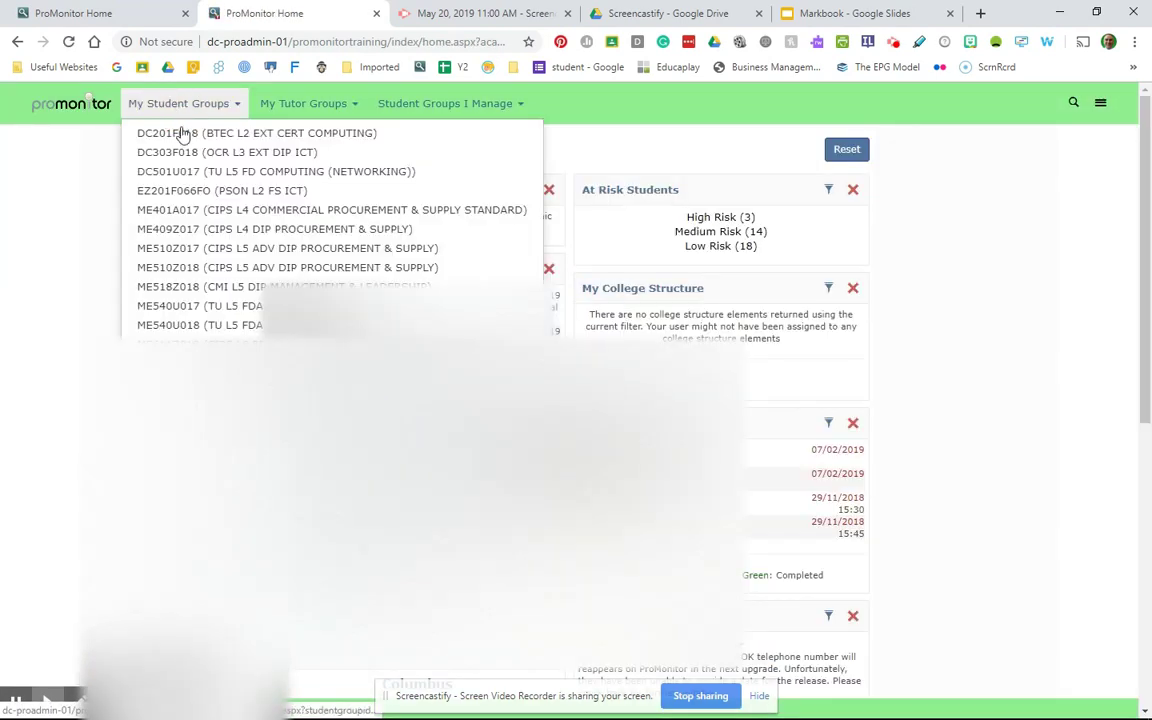
pyautogui.click(195, 160)
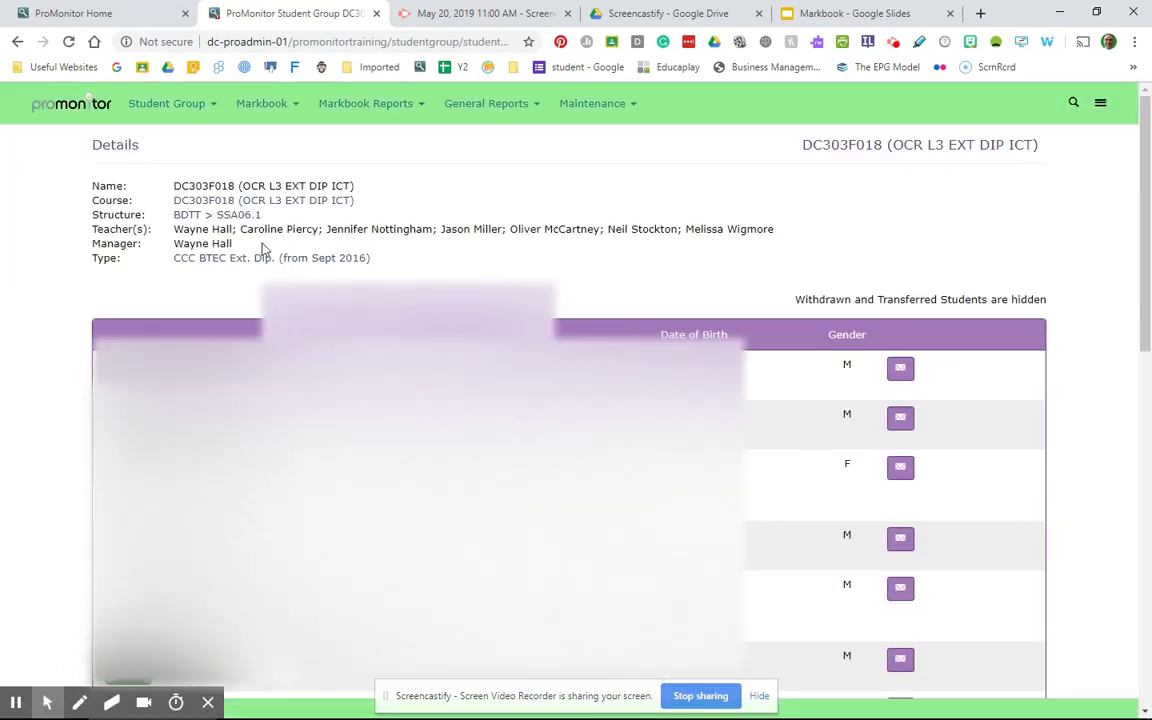
# - Open the group's markbook by group and show the task grid of unit U03 Cyber security down to its last student
pyautogui.click(247, 106)
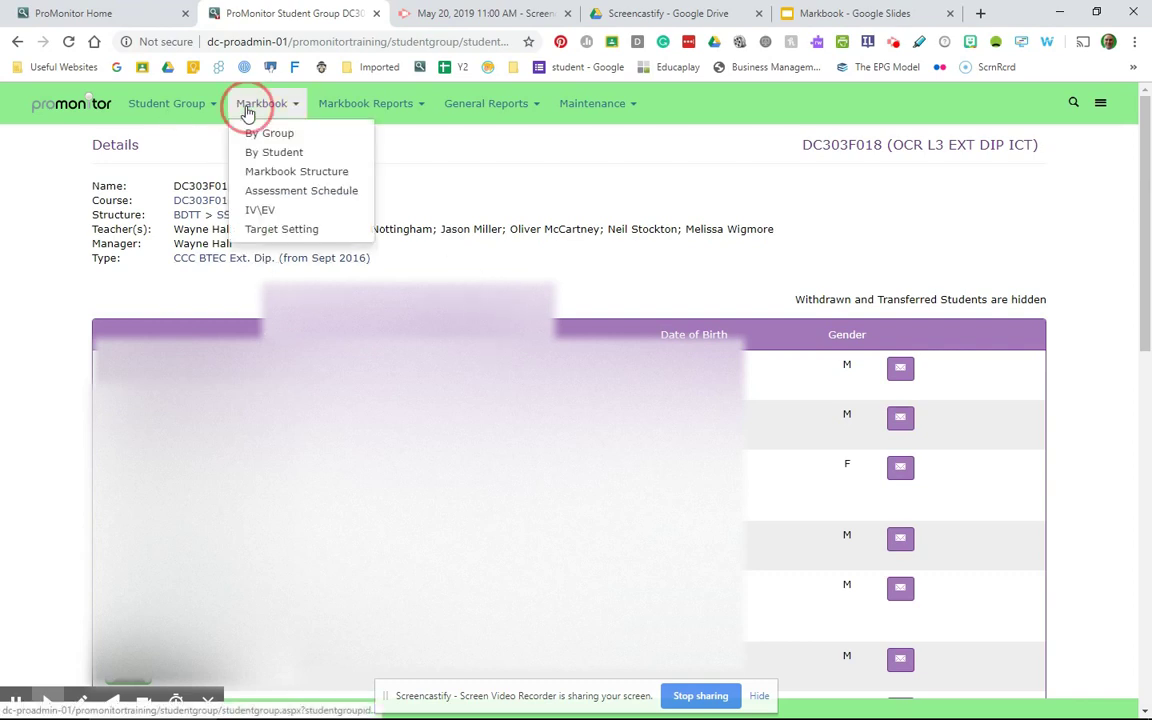
pyautogui.click(266, 140)
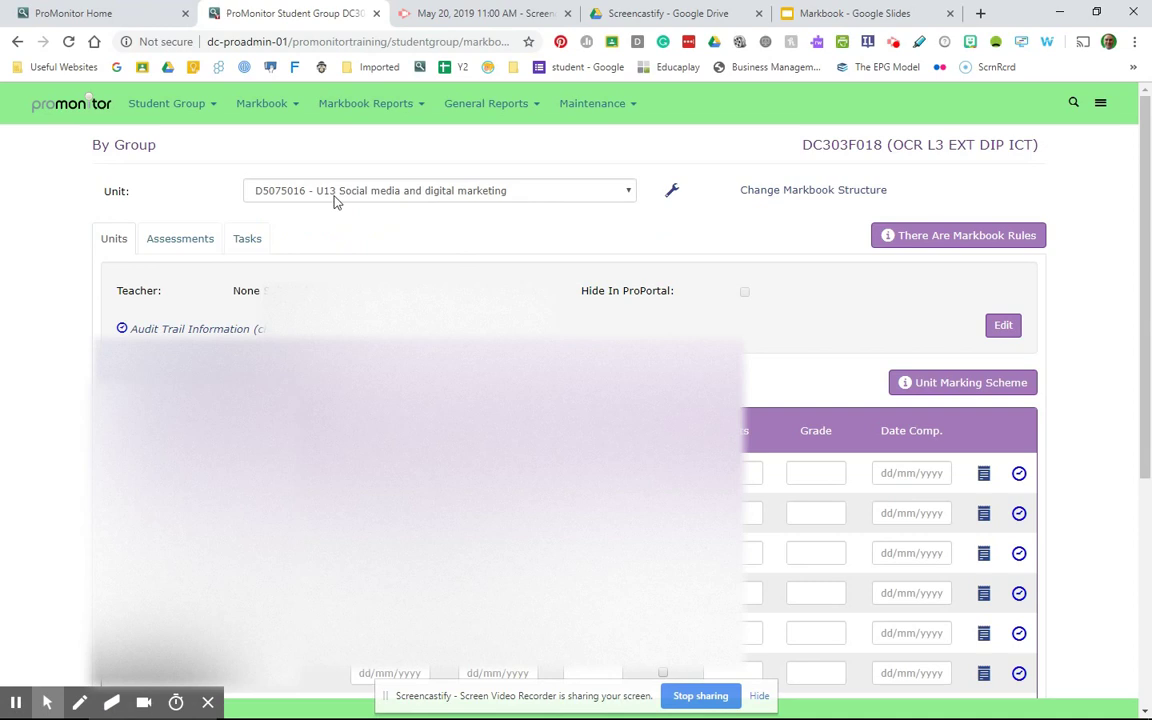
pyautogui.click(335, 192)
pyautogui.click(340, 324)
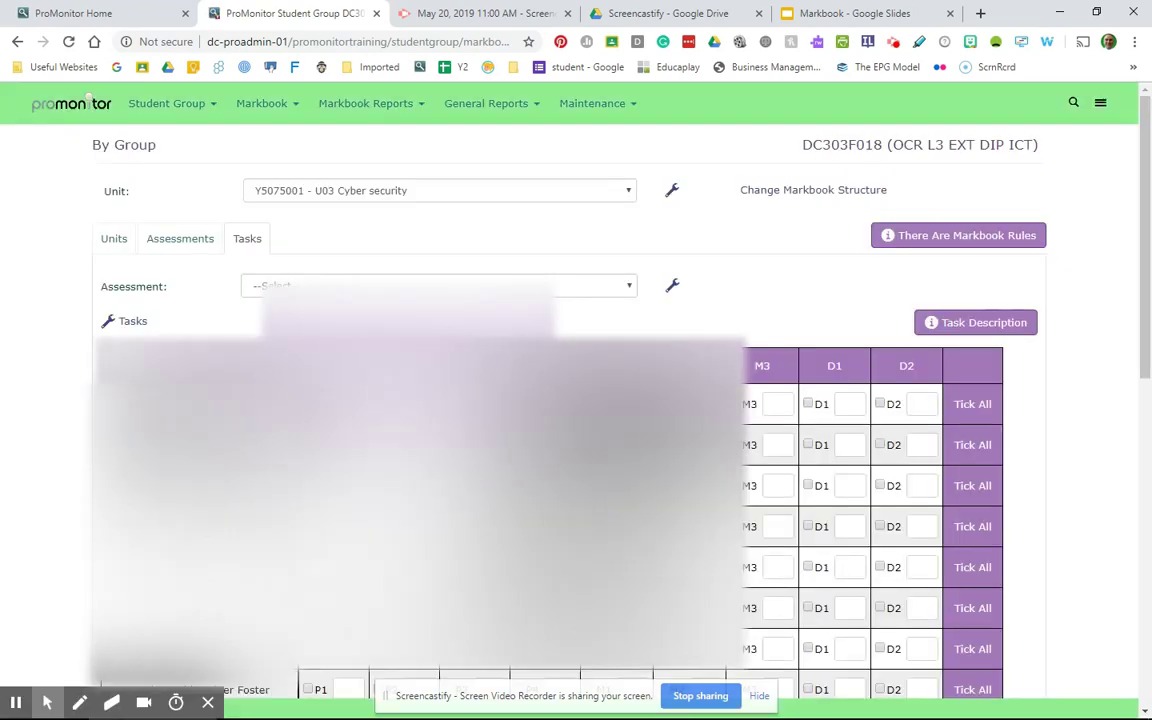
pyautogui.scroll(-6, 818, 501)
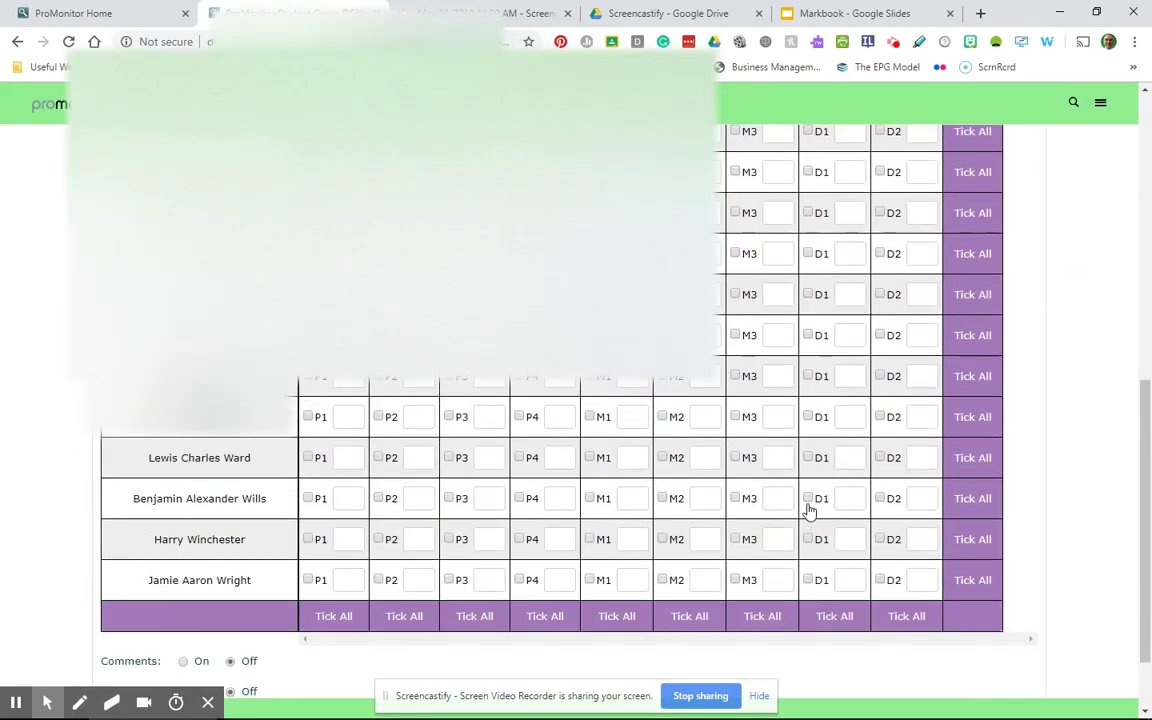
pyautogui.scroll(-1, 810, 510)
pyautogui.scroll(8, 810, 510)
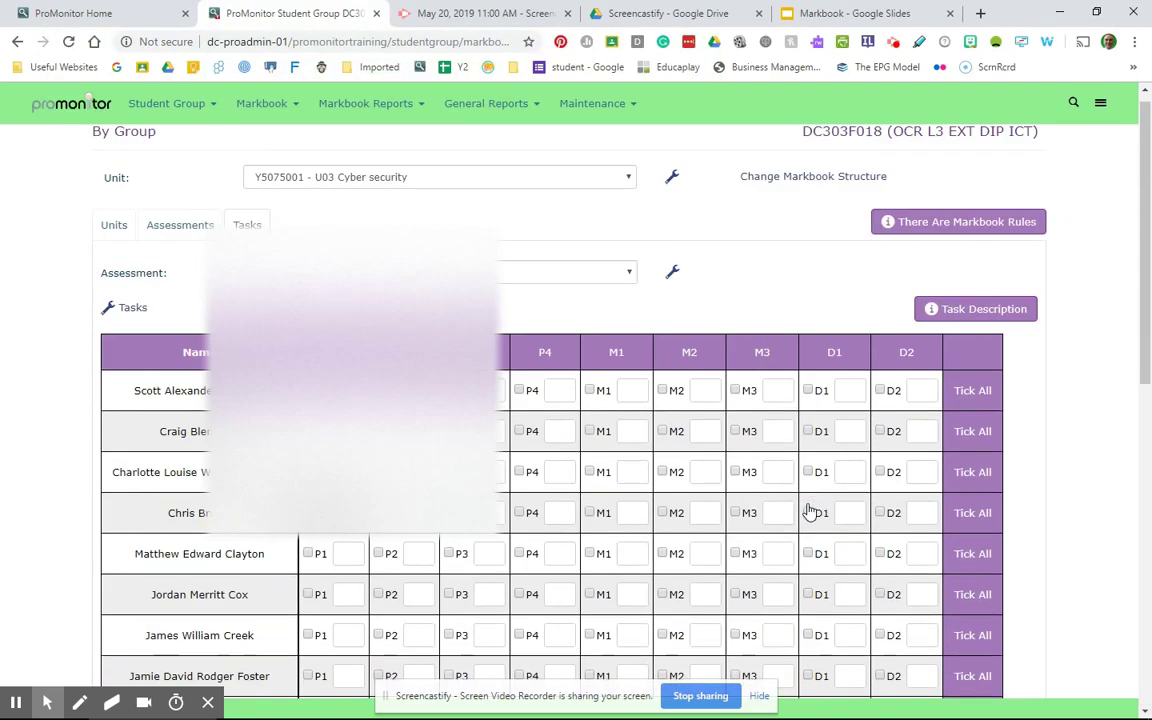
pyautogui.scroll(1, 810, 510)
pyautogui.scroll(-7, 810, 511)
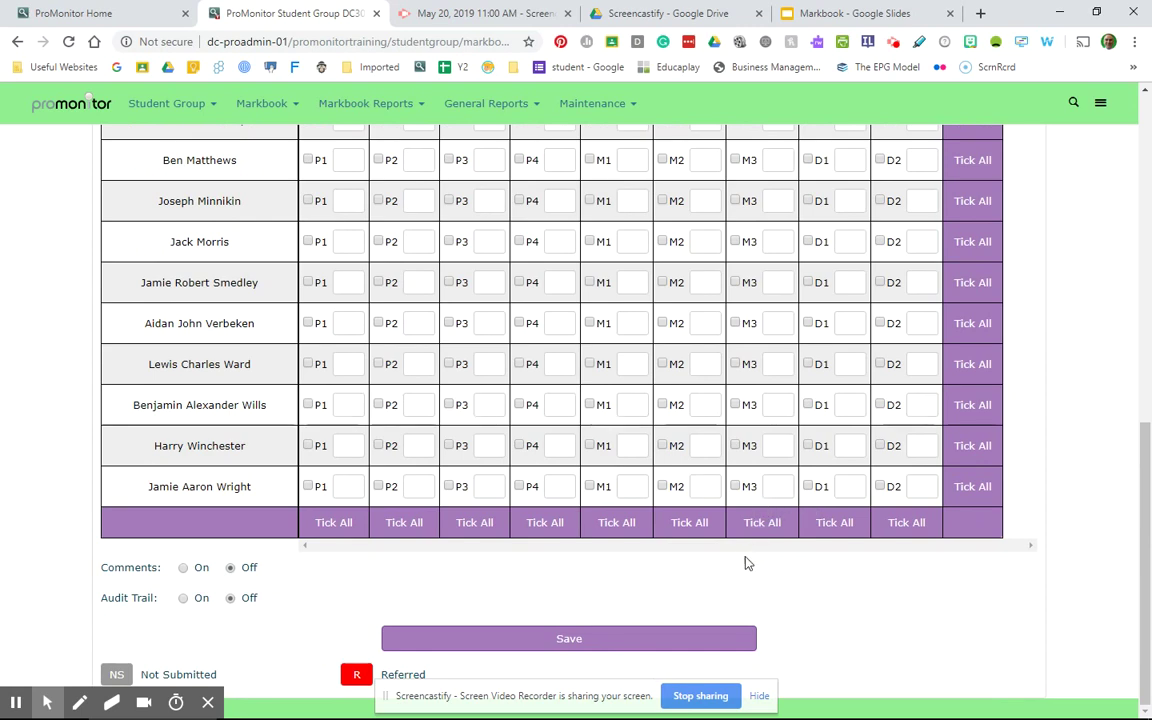